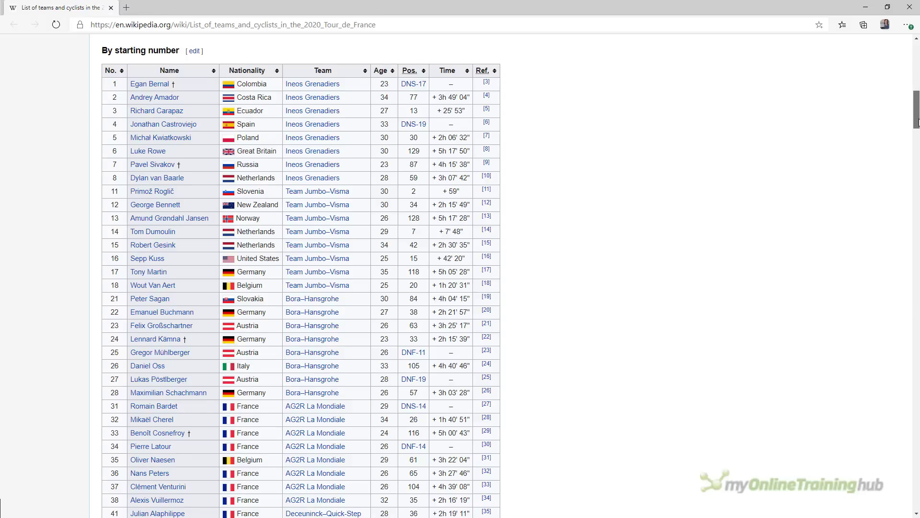
# Copy the Wikipedia page URL from Edge's address bar, then minimise Edge to show the Excel workbook
pyautogui.moveTo(917, 122); pyautogui.dragTo(918, 71)
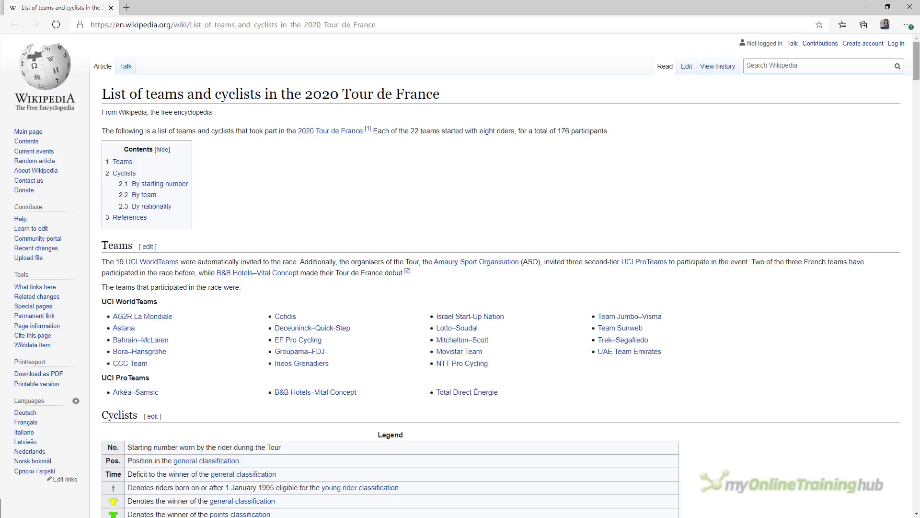
pyautogui.click(424, 25)
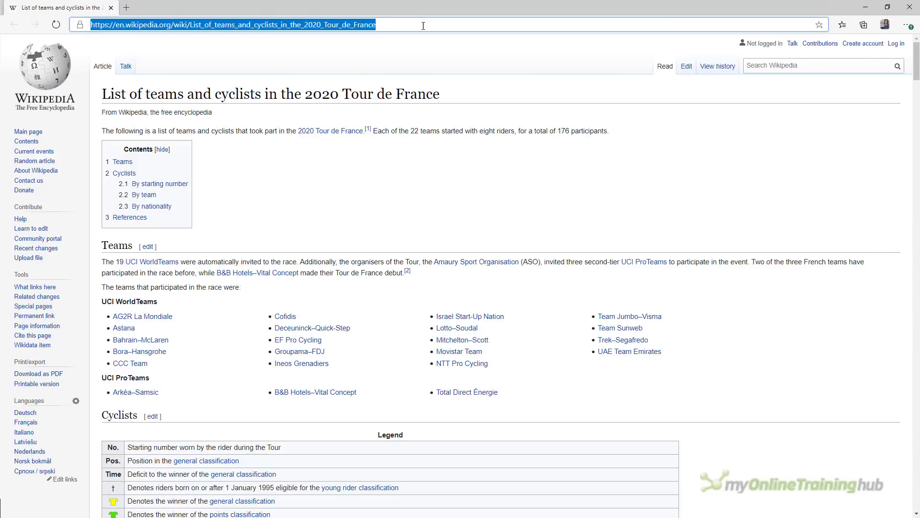
pyautogui.hotkey('ctrl', 'c')
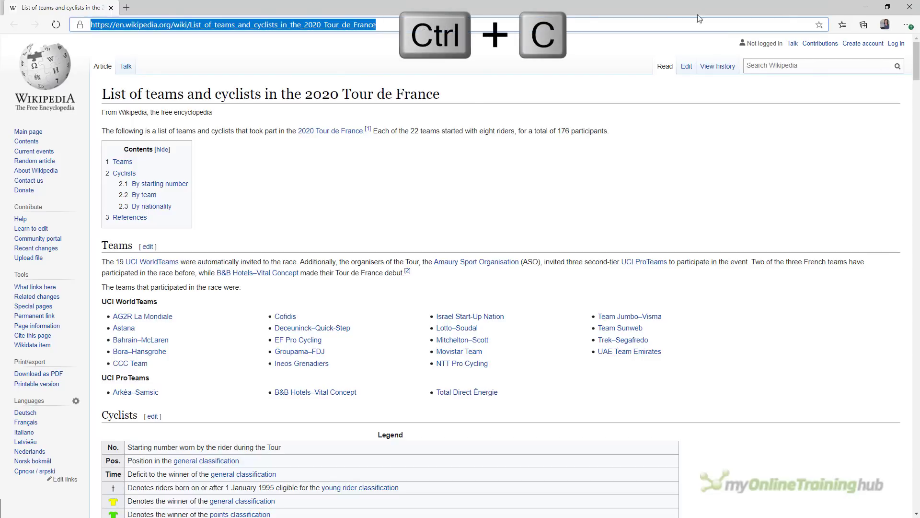
pyautogui.click(865, 10)
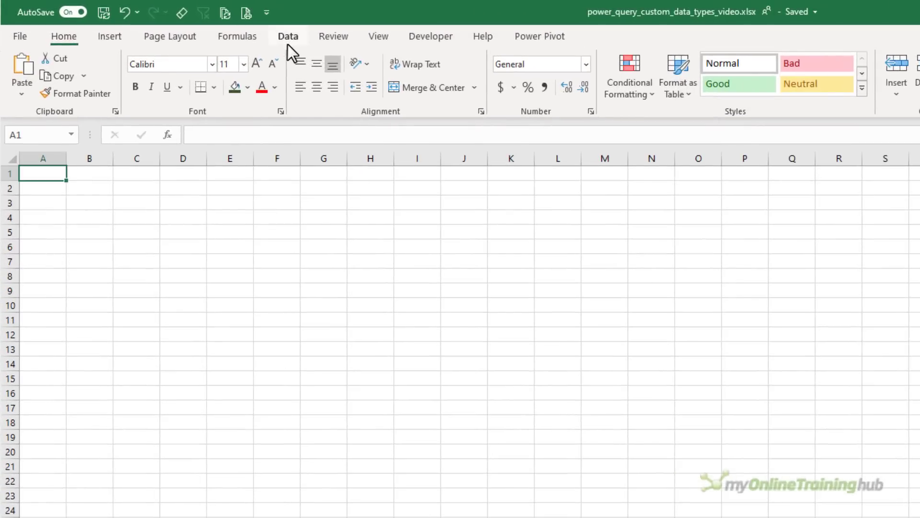
# Import From Web with the pasted Wikipedia URL and preview the 'By starting number[edit]' table
pyautogui.click(194, 26)
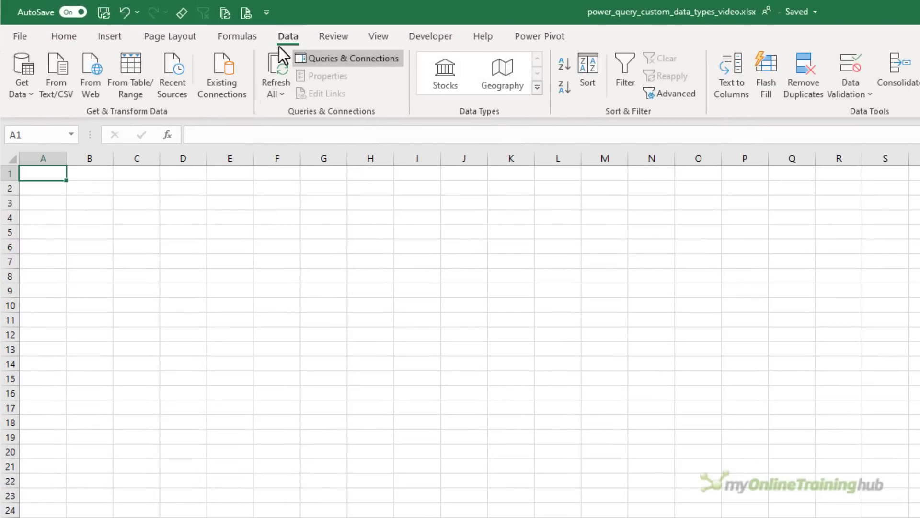
pyautogui.click(87, 92)
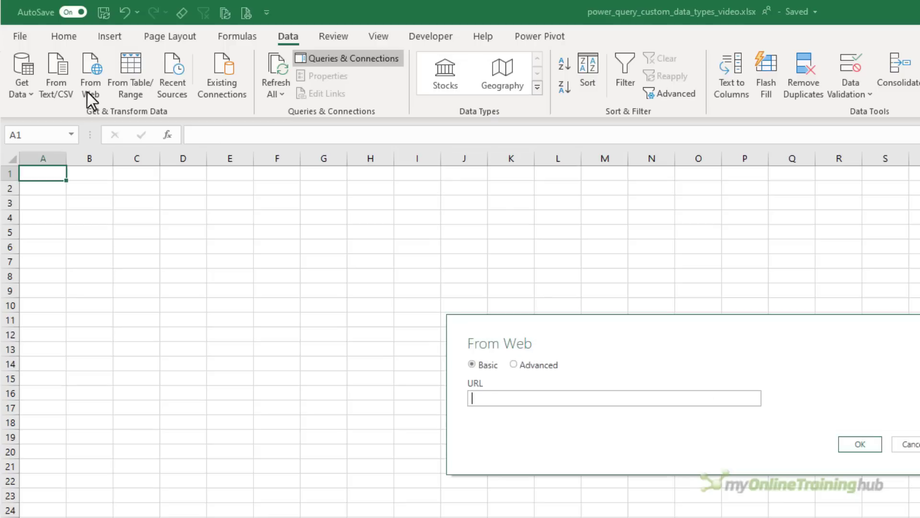
pyautogui.hotkey('ctrl', 'v')
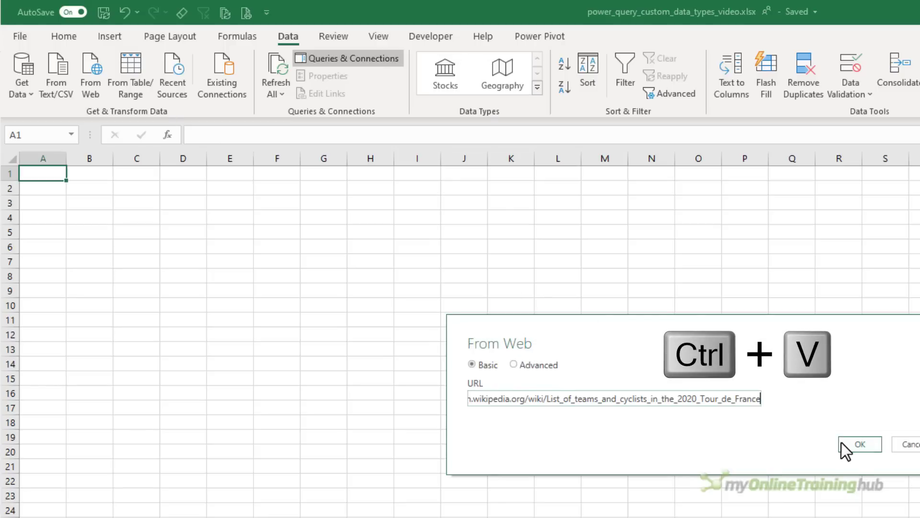
pyautogui.click(859, 444)
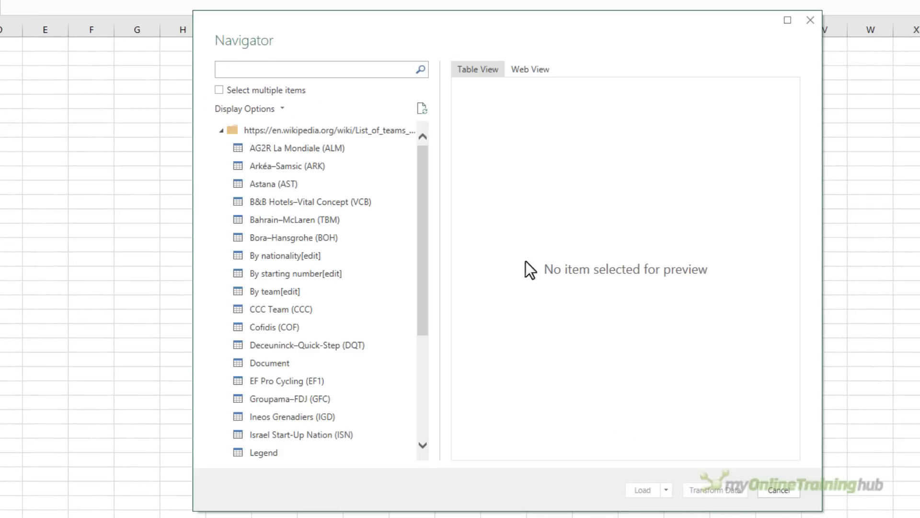
pyautogui.moveTo(423, 220)
pyautogui.mouseDown()
pyautogui.moveTo(416, 307)
pyautogui.moveTo(413, 225)
pyautogui.mouseUp()
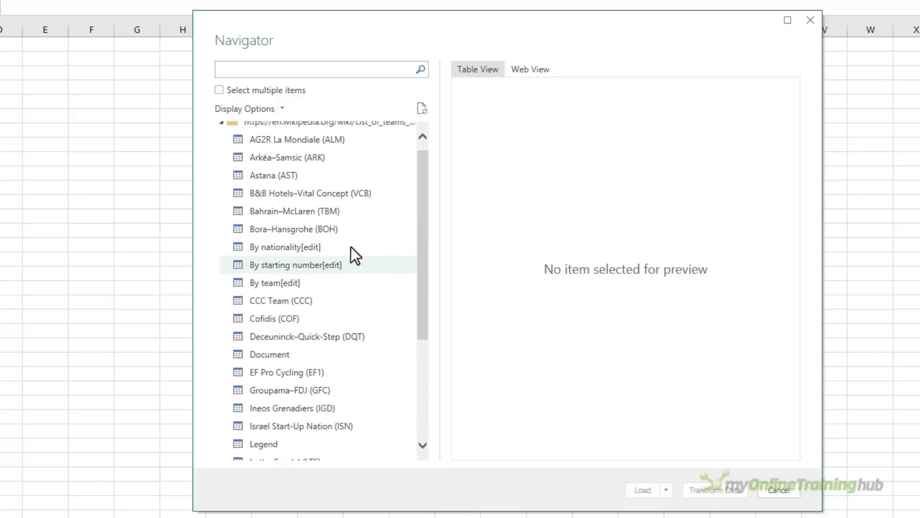
pyautogui.click(304, 264)
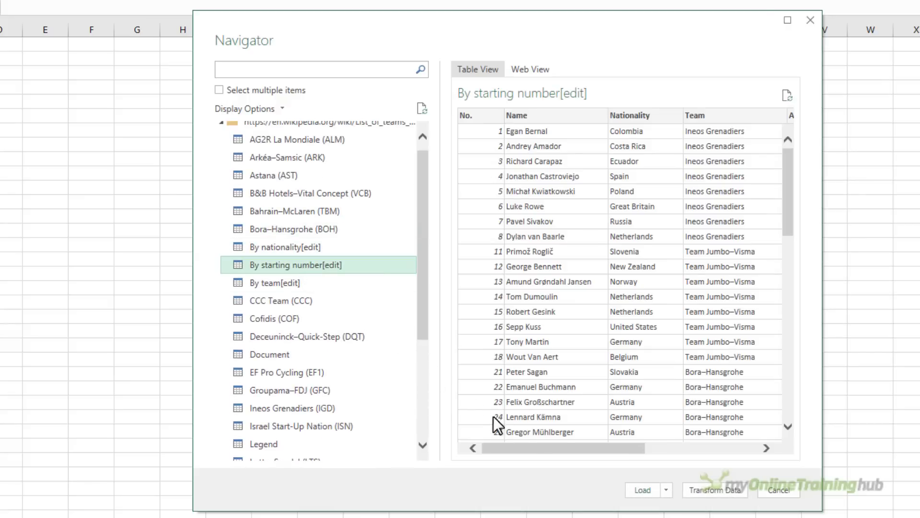
pyautogui.moveTo(535, 450)
pyautogui.mouseDown()
pyautogui.moveTo(649, 453)
pyautogui.moveTo(526, 444)
pyautogui.mouseUp()
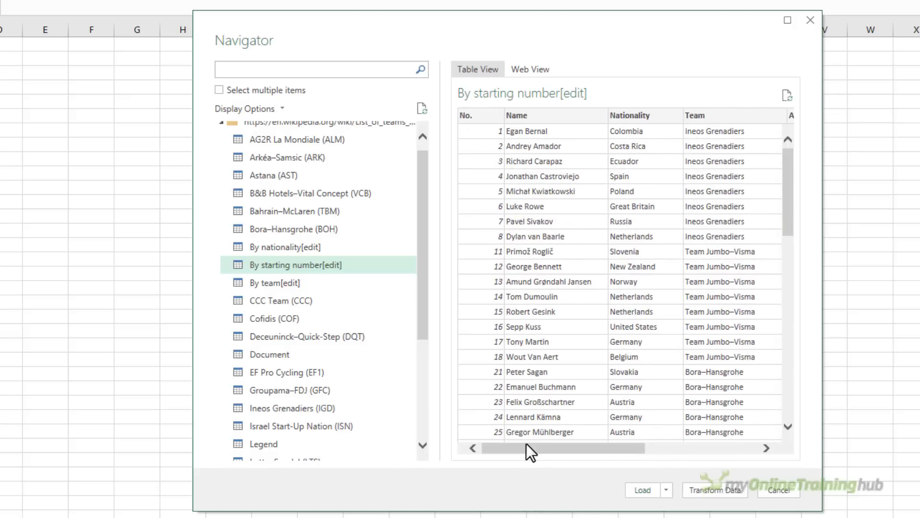
# Open the By starting number table in Power Query Editor and delete its Ref. column
pyautogui.click(697, 493)
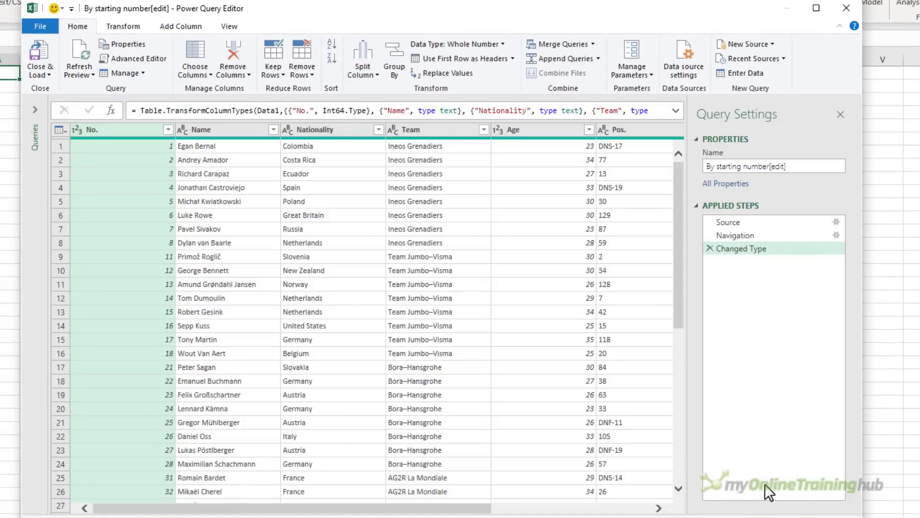
pyautogui.moveTo(484, 508); pyautogui.dragTo(643, 508)
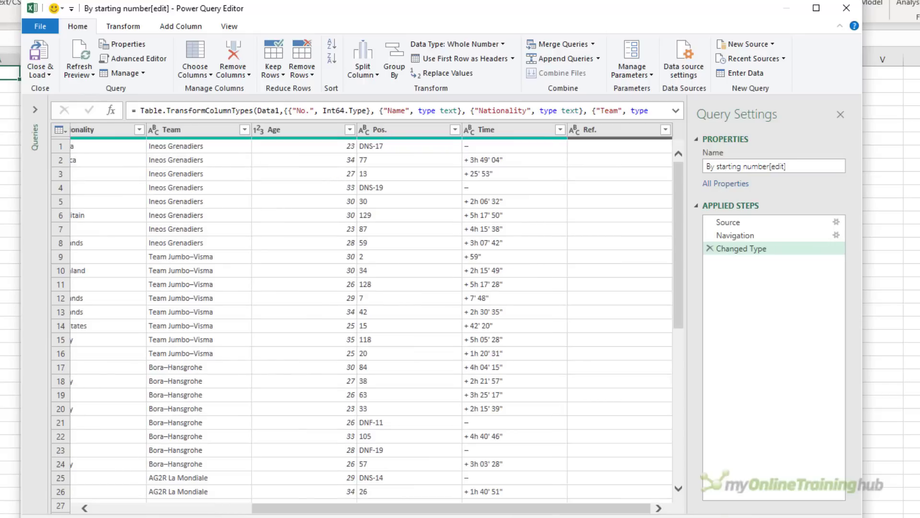
pyautogui.click(618, 132)
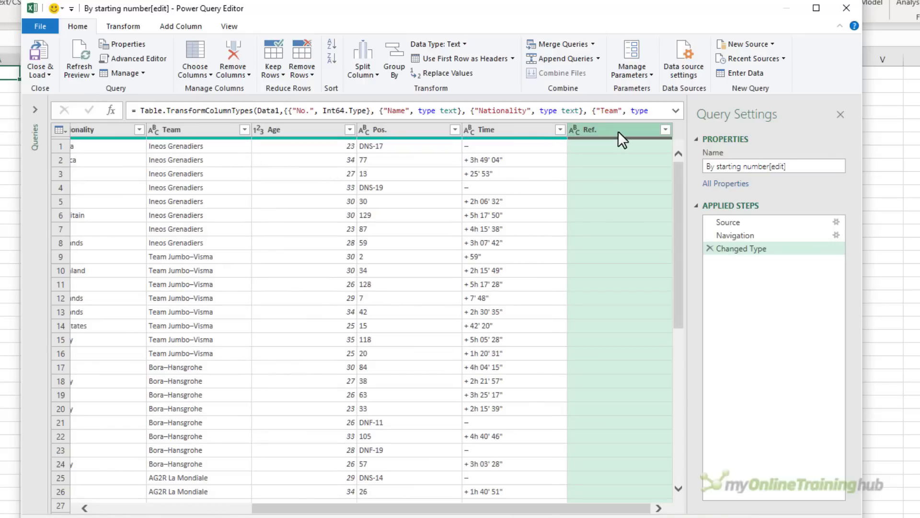
pyautogui.press('Delete')
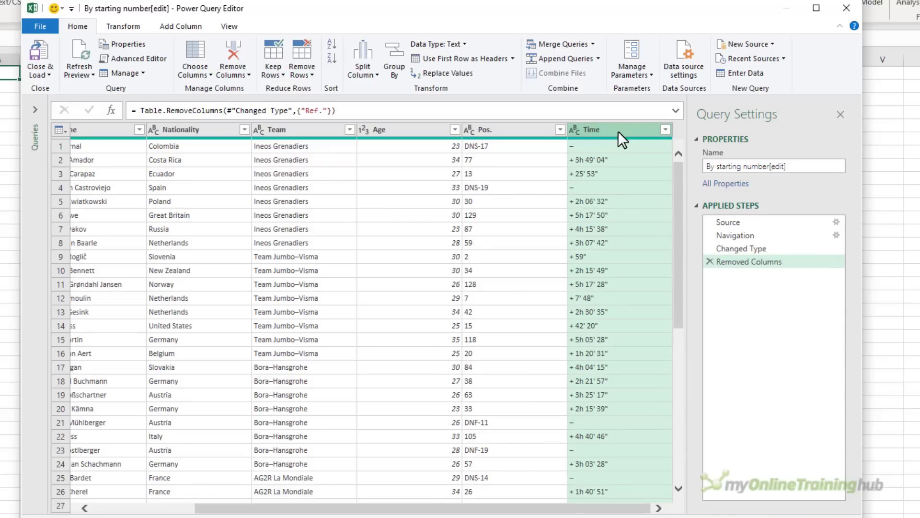
# Filter the Time column to exclude rows with a dash
pyautogui.click(664, 129)
pyautogui.moveTo(656, 288); pyautogui.dragTo(648, 471)
pyautogui.click(477, 481)
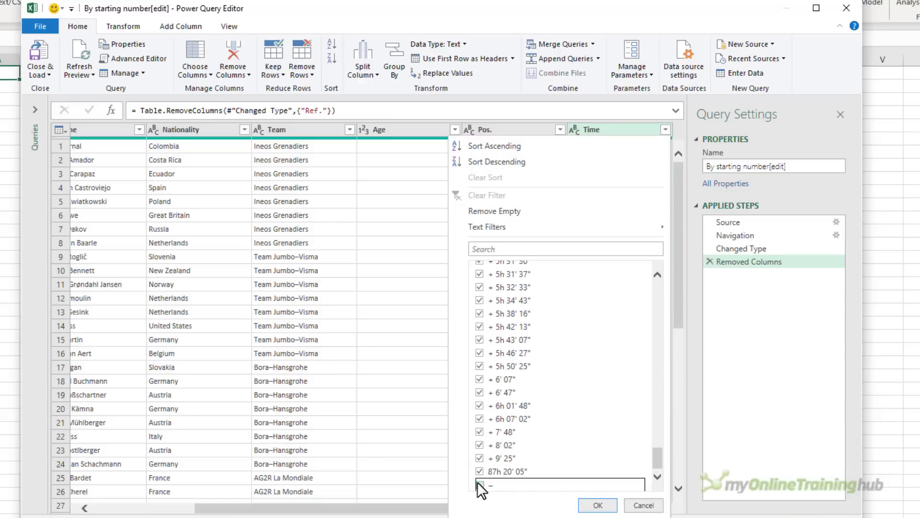
pyautogui.click(595, 505)
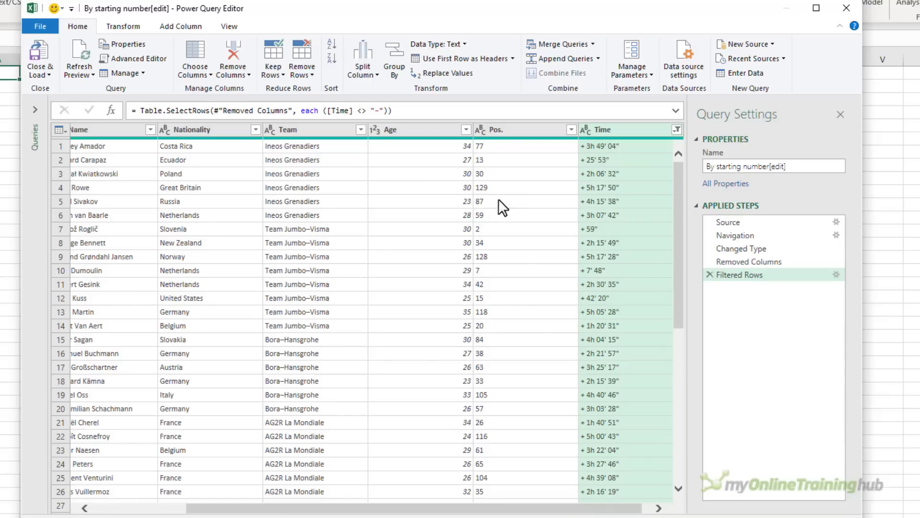
# Make Pos. a Whole Number column and rename it Position
pyautogui.click(479, 131)
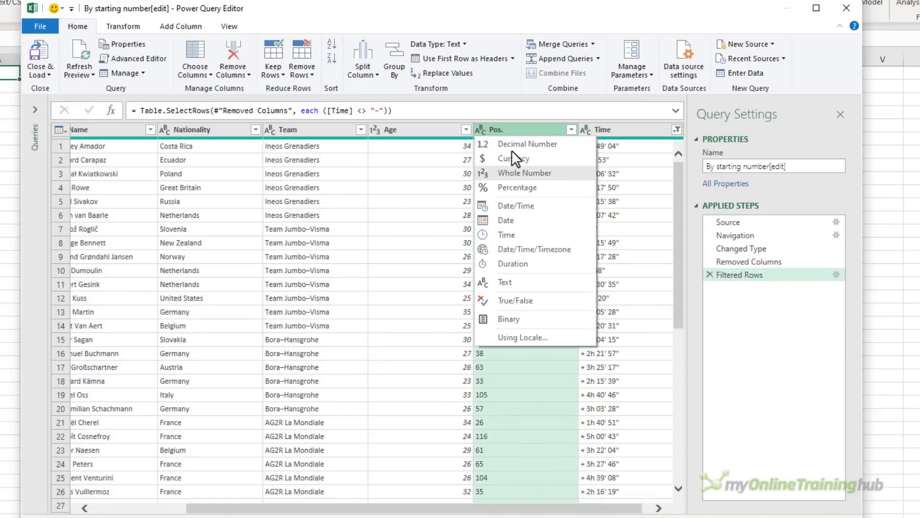
pyautogui.click(556, 174)
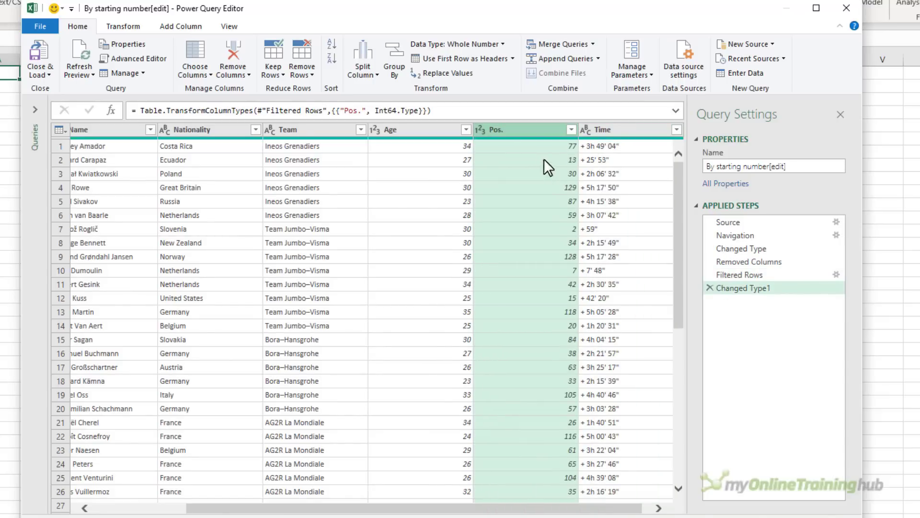
pyautogui.doubleClick(522, 131)
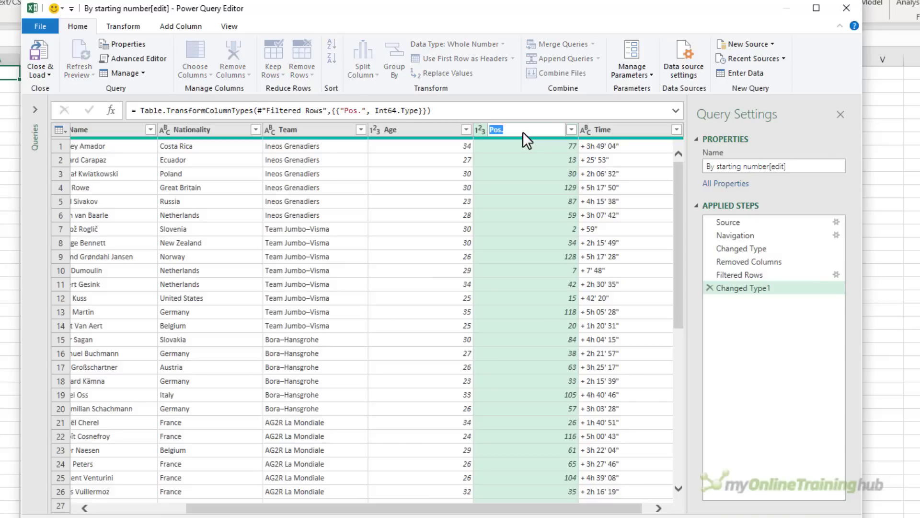
pyautogui.write('Position')
pyautogui.press('Return')
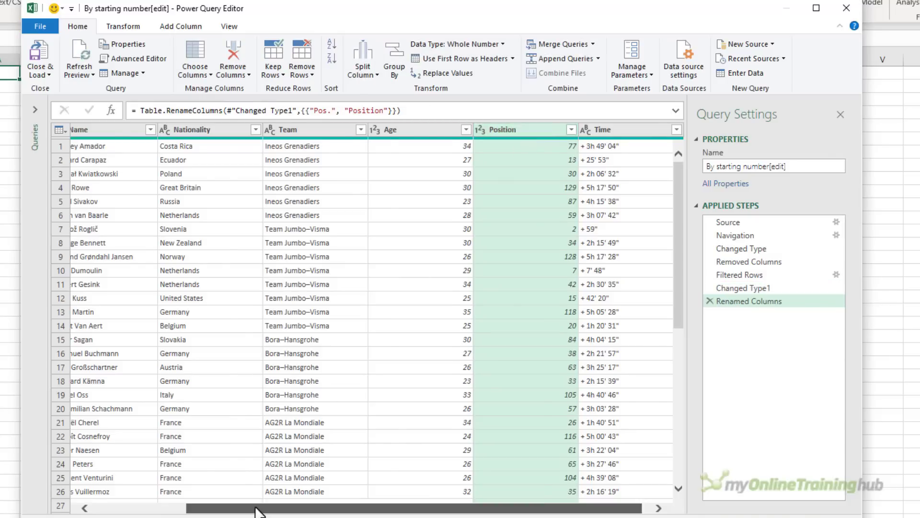
# Rename the No. column to Number
pyautogui.click(156, 506)
pyautogui.doubleClick(110, 134)
pyautogui.write('Numb')
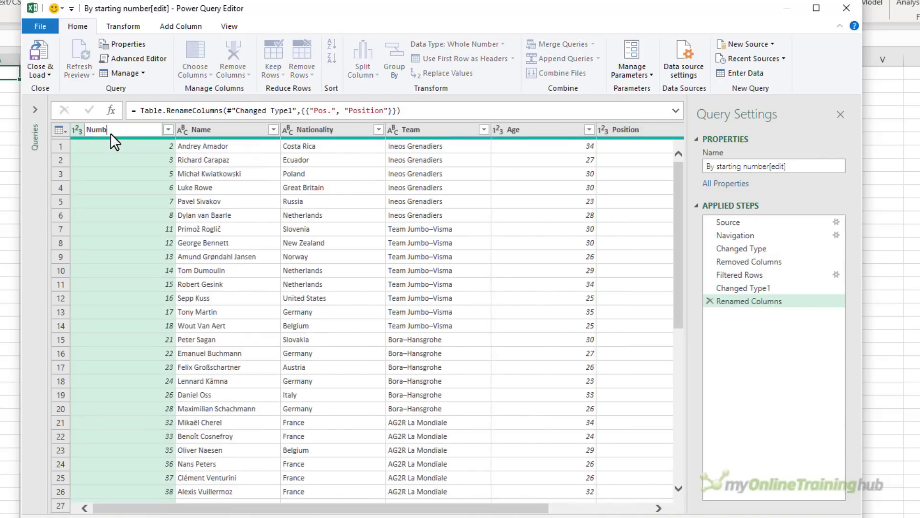
pyautogui.write('er')
pyautogui.press('Return')
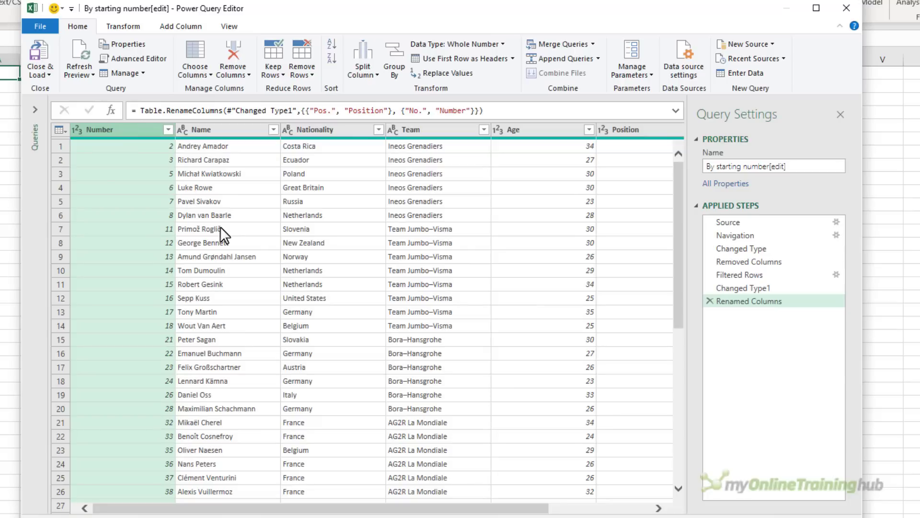
# Select all columns through Time and create a custom data type named Rider, displayed by Name
pyautogui.moveTo(232, 508); pyautogui.dragTo(477, 515)
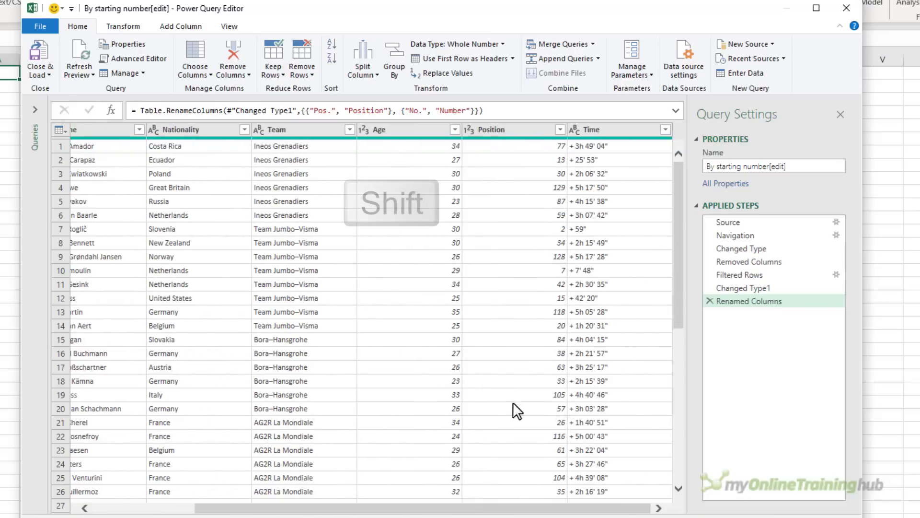
pyautogui.keyDown('shift'); pyautogui.click(601, 130); pyautogui.keyUp('shift')
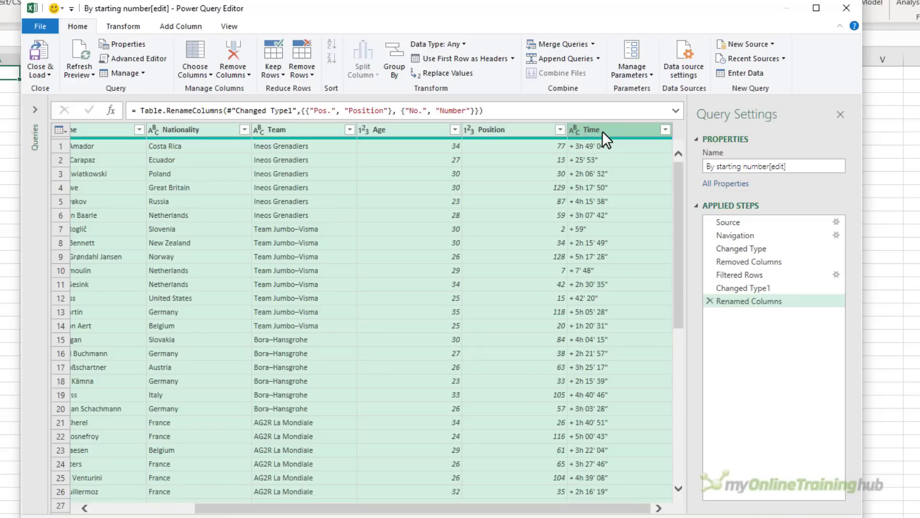
pyautogui.click(134, 28)
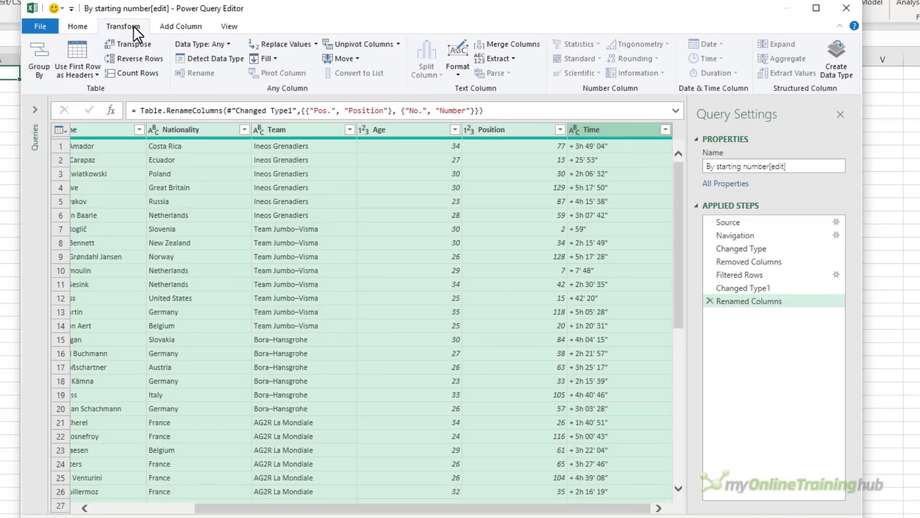
pyautogui.click(831, 77)
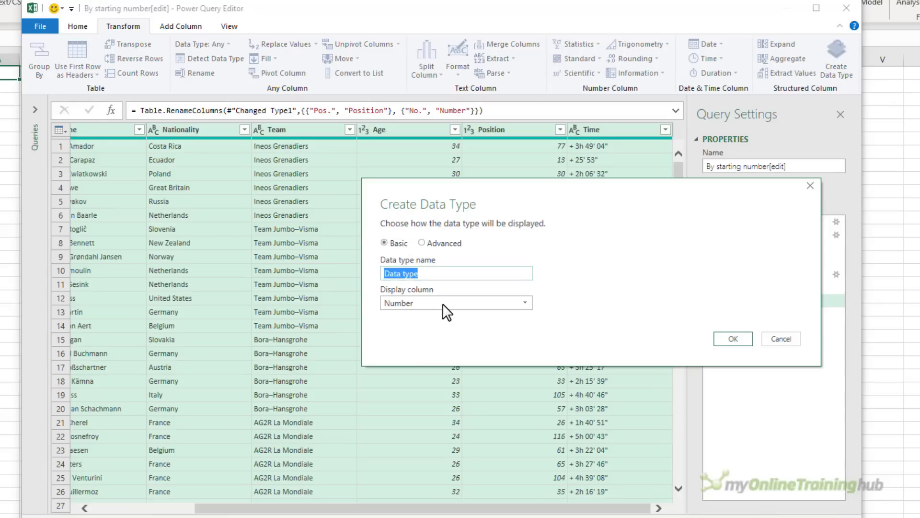
pyautogui.write('Rider')
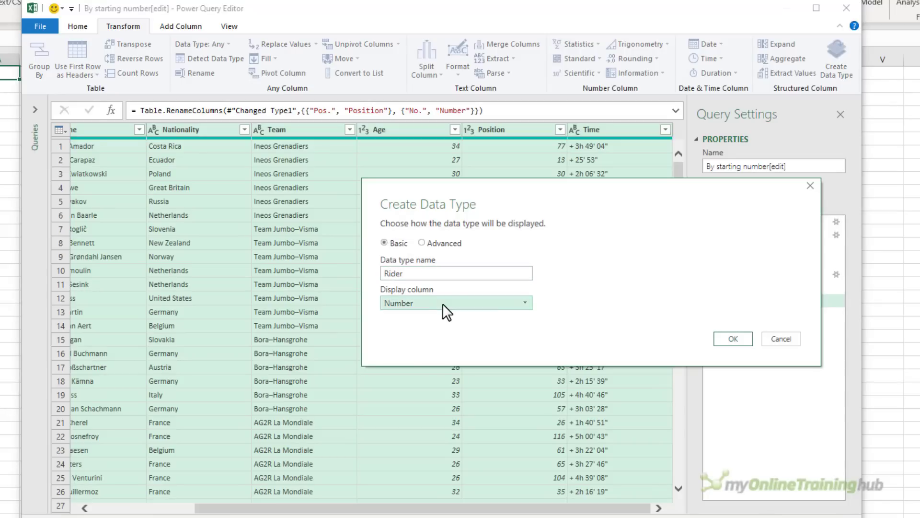
pyautogui.click(441, 303)
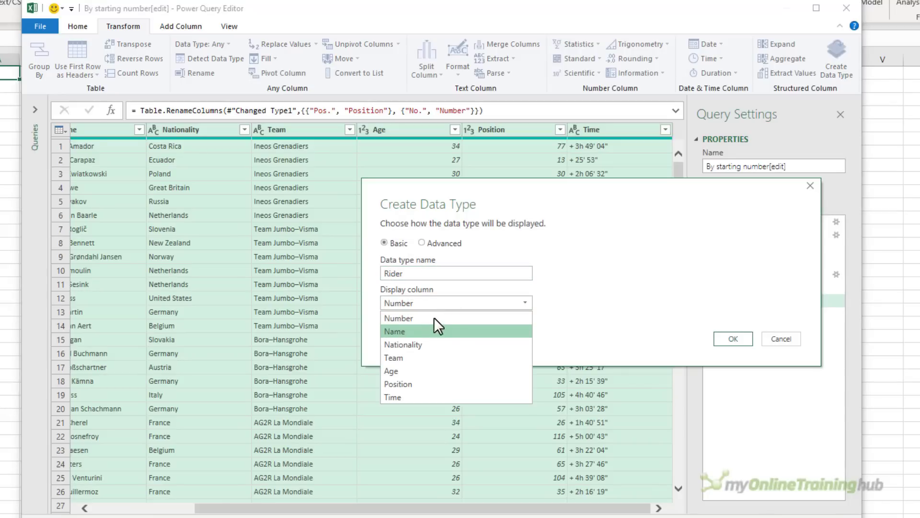
pyautogui.click(424, 331)
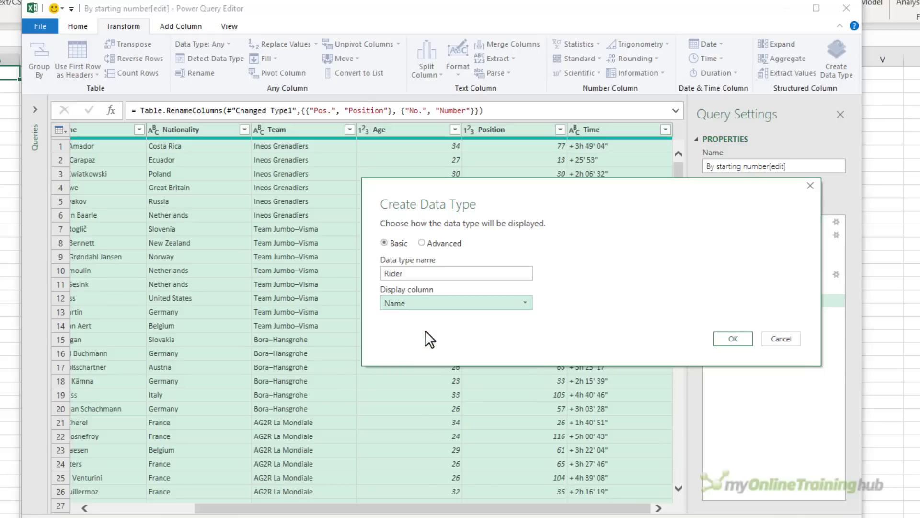
pyautogui.click(722, 341)
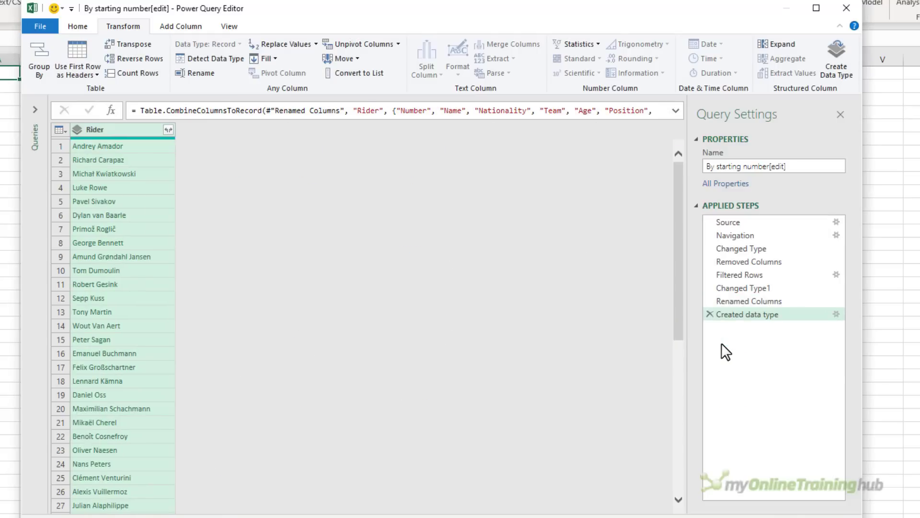
# Preview the first rider's record fields, then rename the query to Riders
pyautogui.click(145, 150)
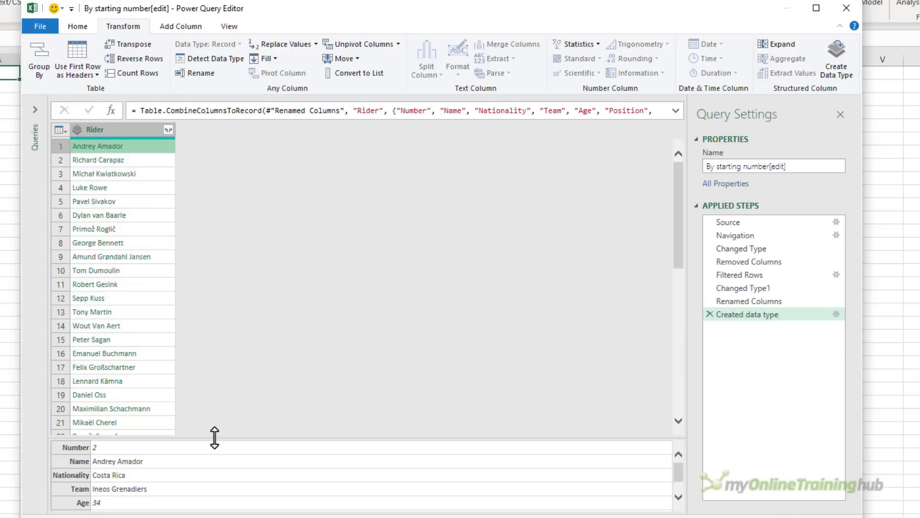
pyautogui.moveTo(213, 436); pyautogui.dragTo(214, 354)
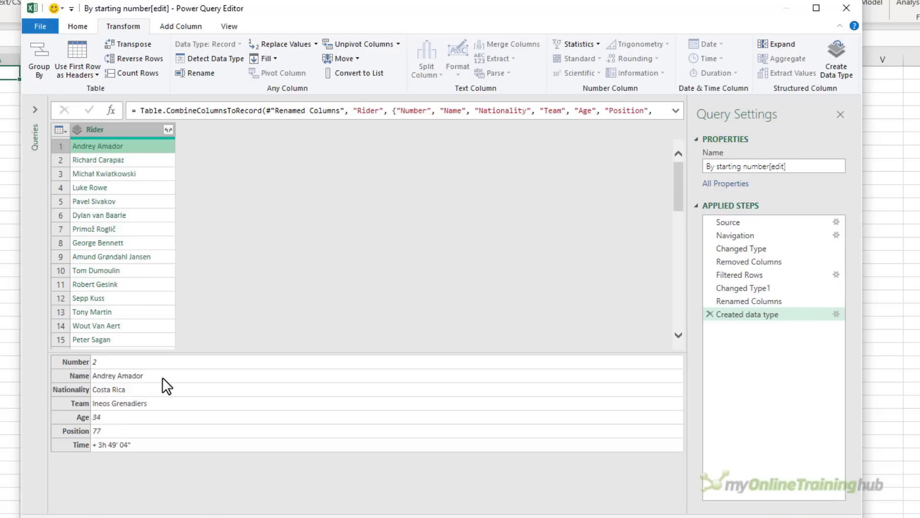
pyautogui.moveTo(787, 167); pyautogui.dragTo(705, 167)
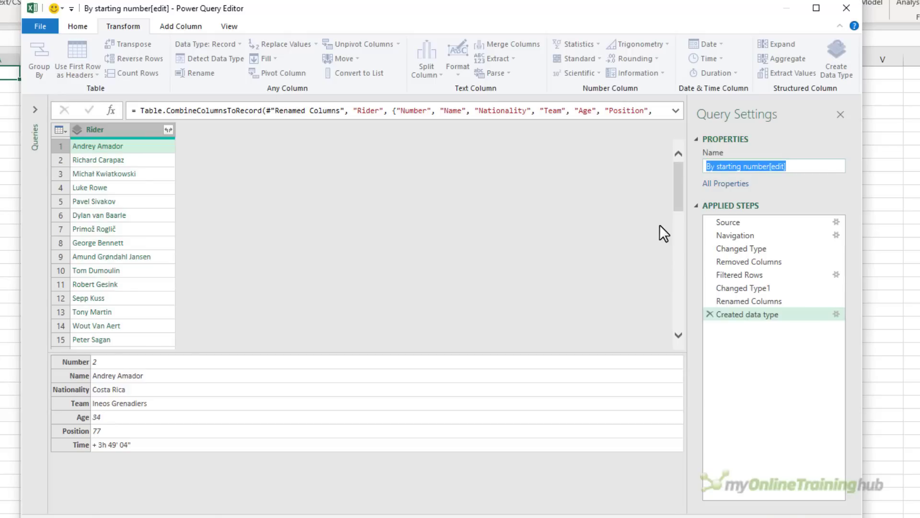
pyautogui.write('Riders')
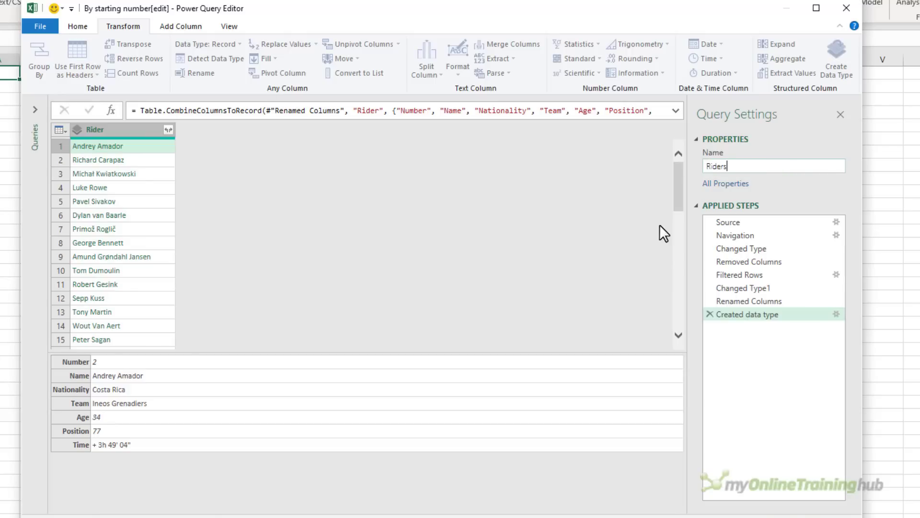
pyautogui.press('Return')
# Close & Load the Riders query to the existing worksheet at $A$1, then view Andrey Amador's card
pyautogui.click(79, 27)
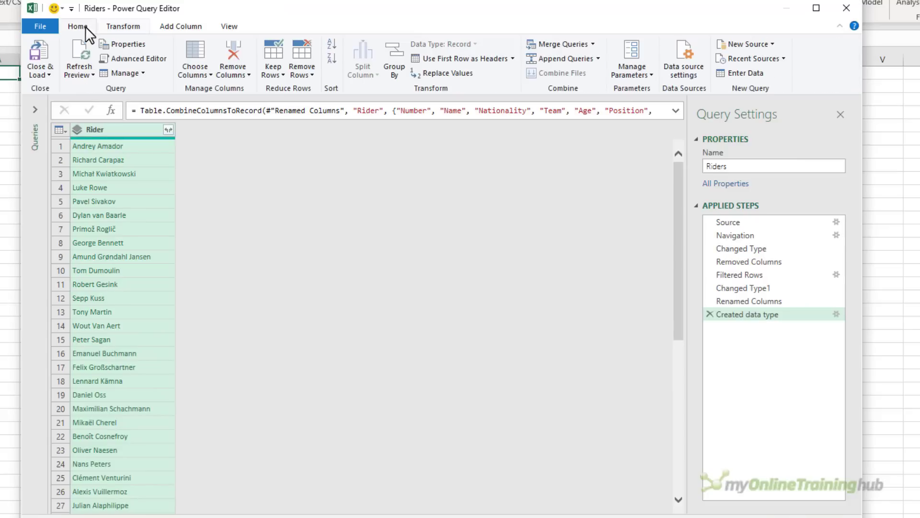
pyautogui.click(47, 67)
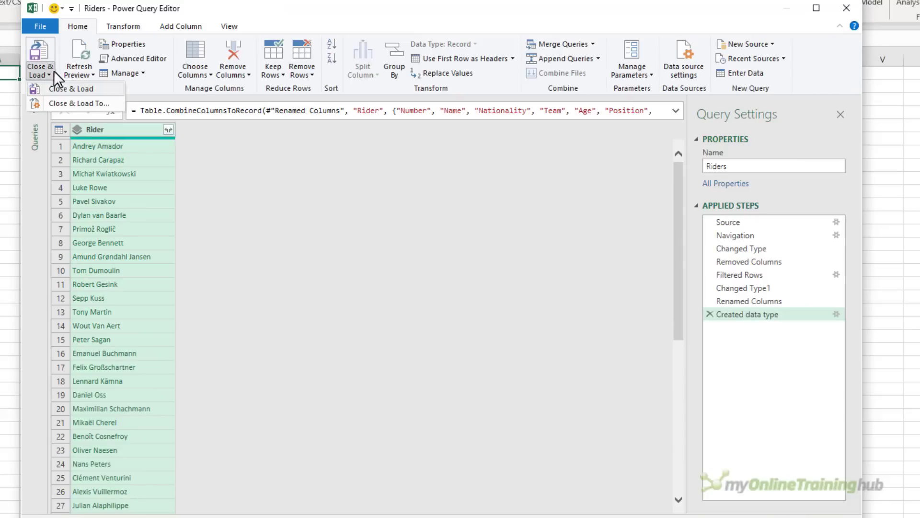
pyautogui.click(108, 102)
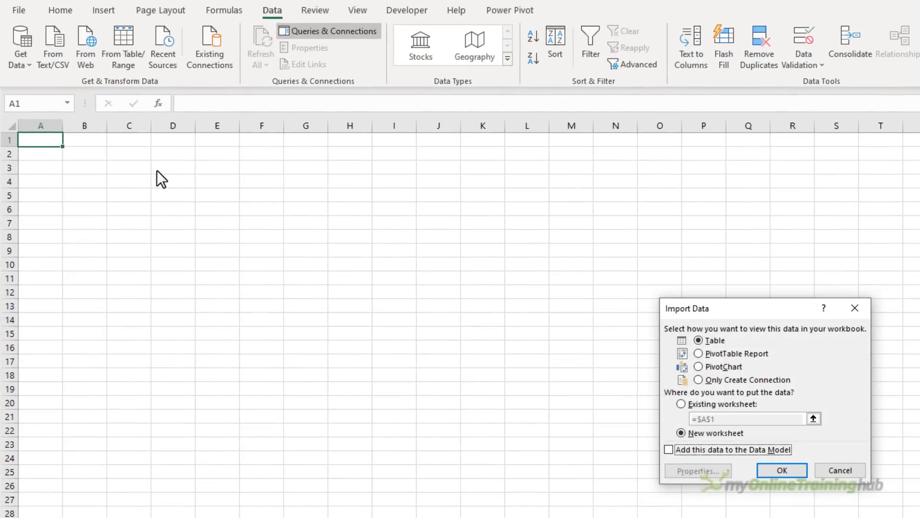
pyautogui.click(699, 404)
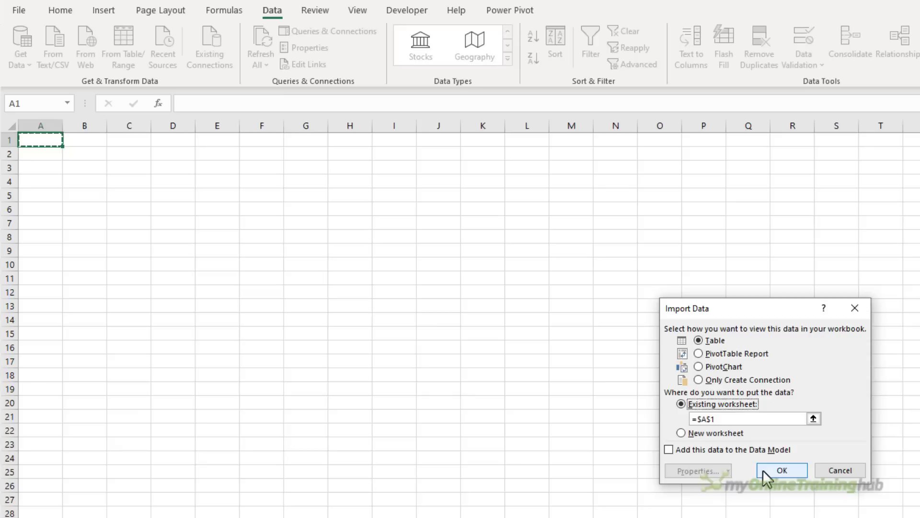
pyautogui.click(777, 470)
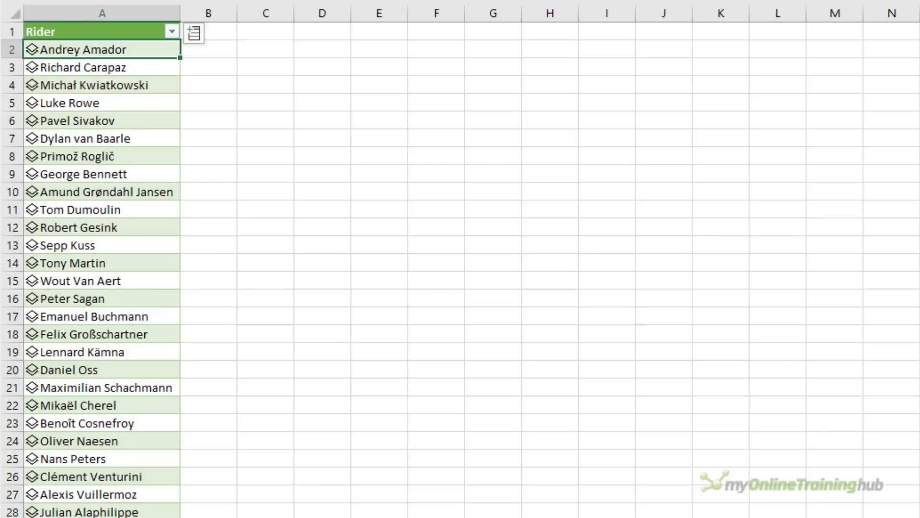
pyautogui.click(32, 54)
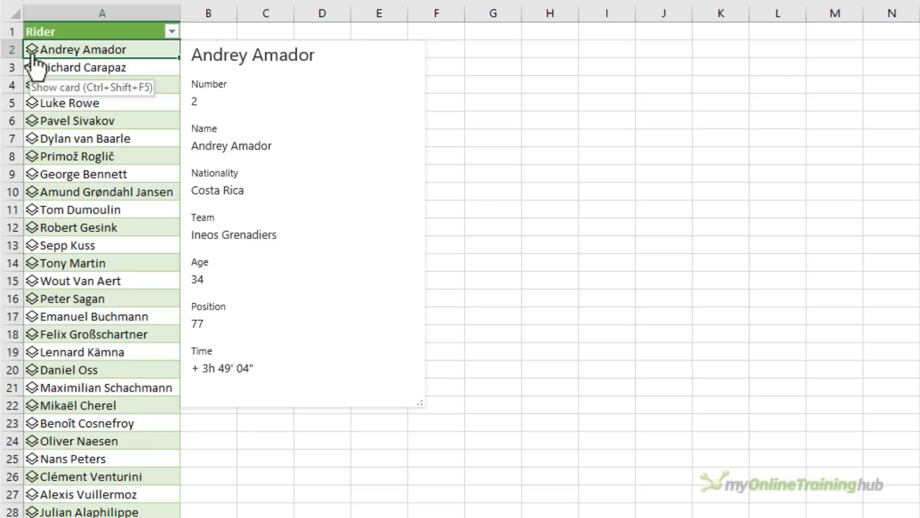
pyautogui.click(32, 54)
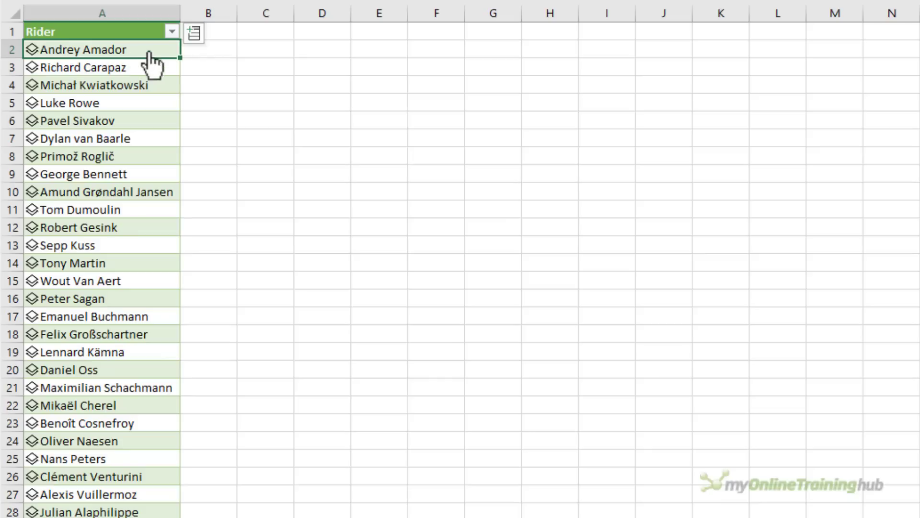
# Sort the riders by Number largest first, then re-sort the Rider column A to Z
pyautogui.click(171, 31)
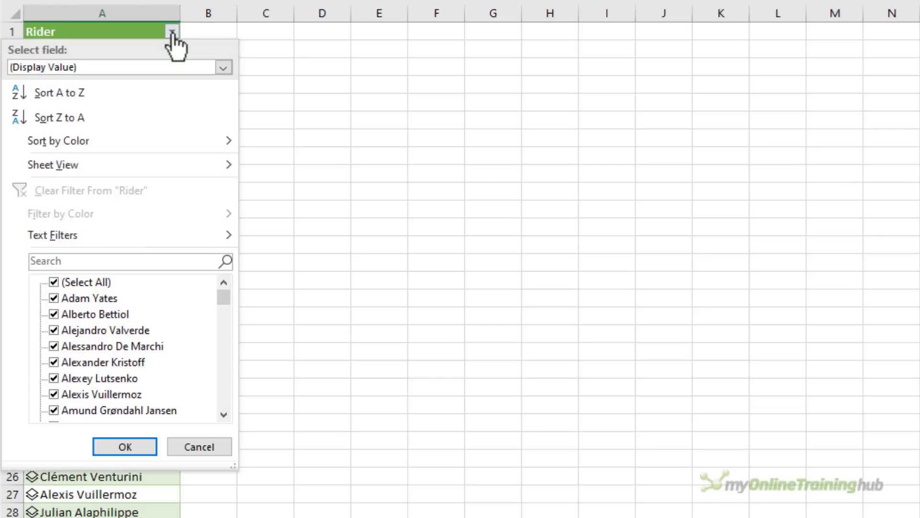
pyautogui.click(223, 67)
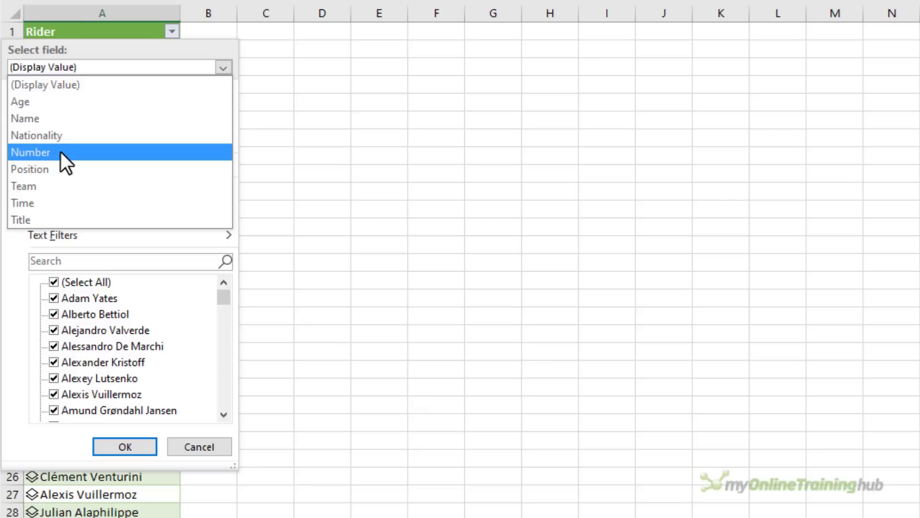
pyautogui.click(61, 151)
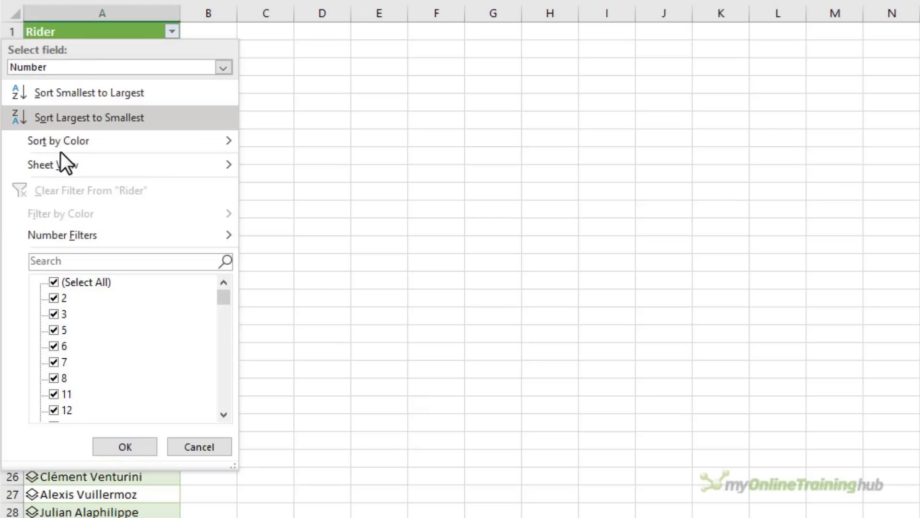
pyautogui.click(98, 124)
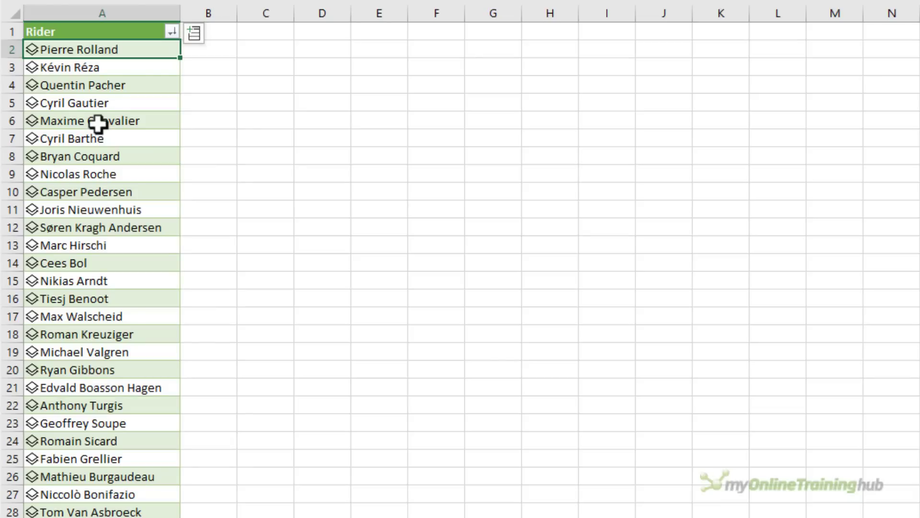
pyautogui.click(171, 32)
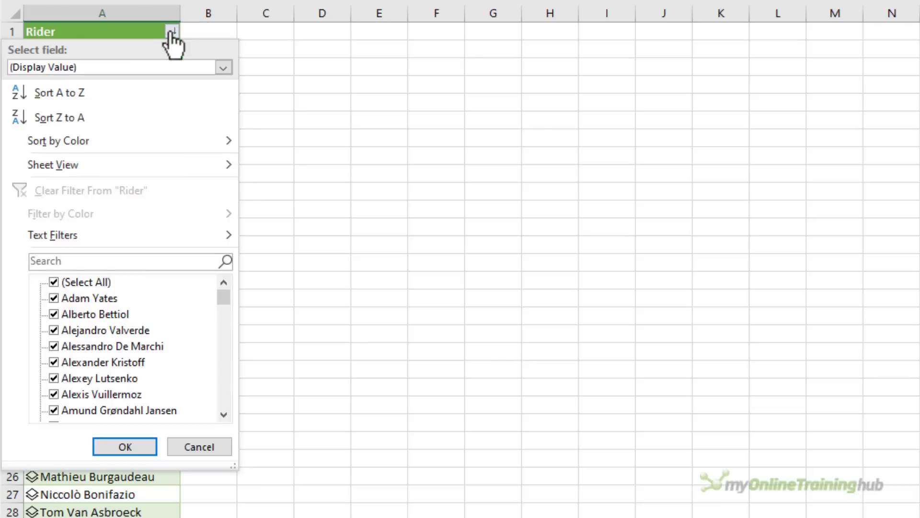
pyautogui.click(91, 89)
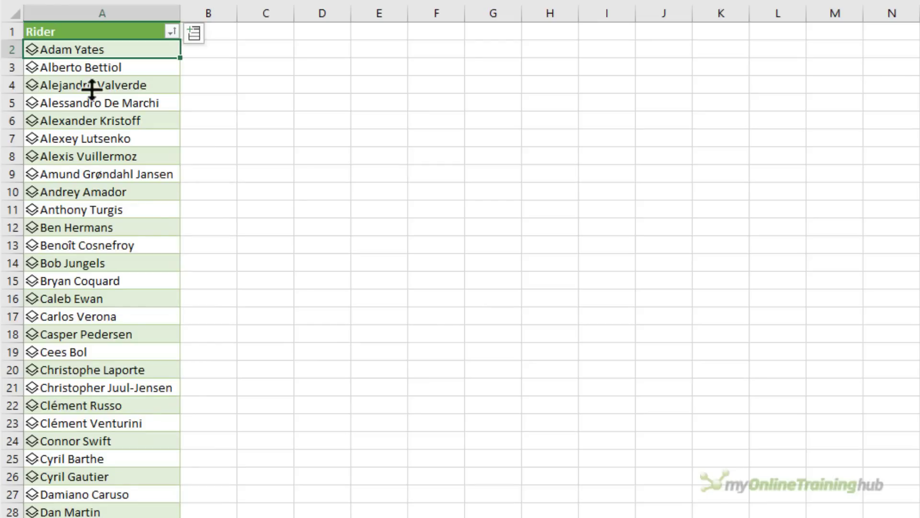
# Add Nationality and Position columns from the Rider data type fields, autofitting column B
pyautogui.click(28, 50)
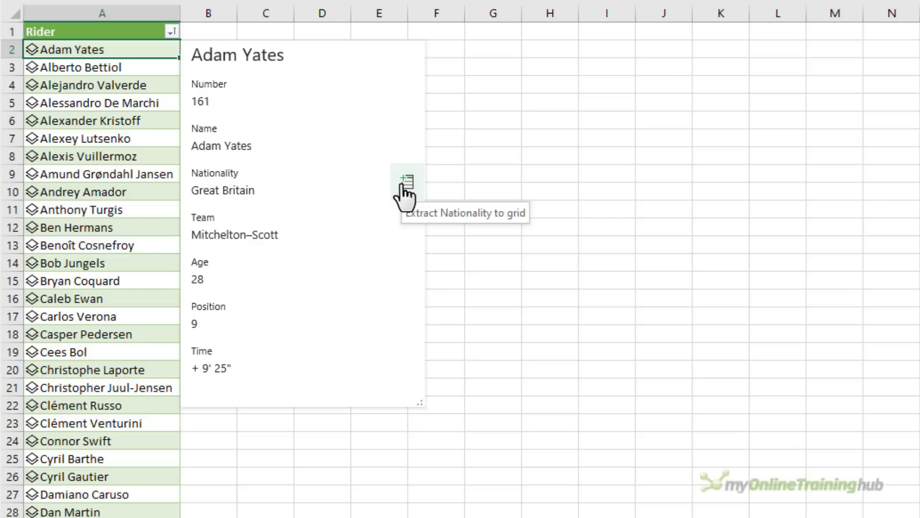
pyautogui.click(403, 187)
pyautogui.doubleClick(238, 10)
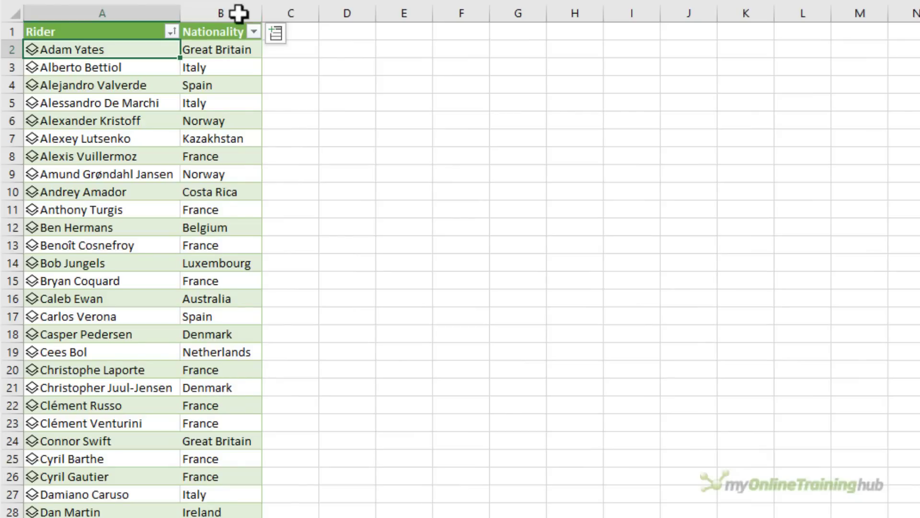
pyautogui.click(275, 39)
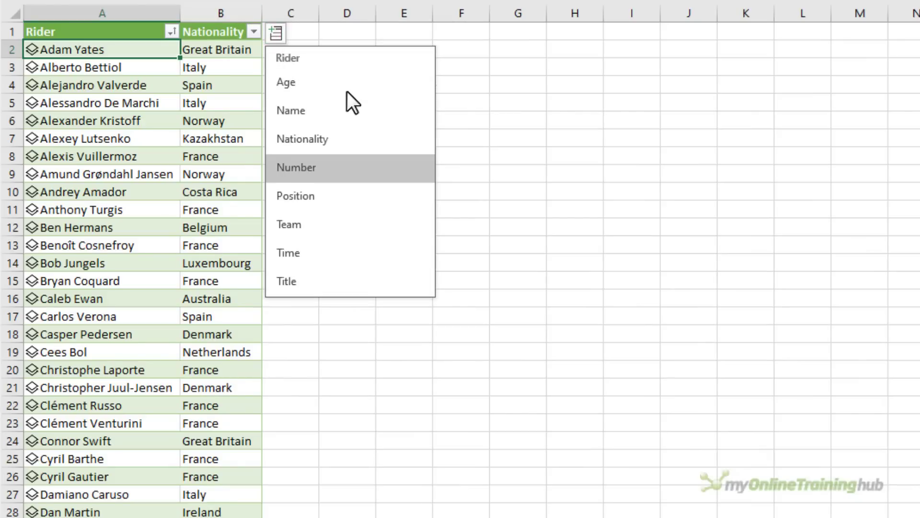
pyautogui.click(346, 195)
# Fill column D with a Rider.Team formula and give it the header Team
pyautogui.click(359, 53)
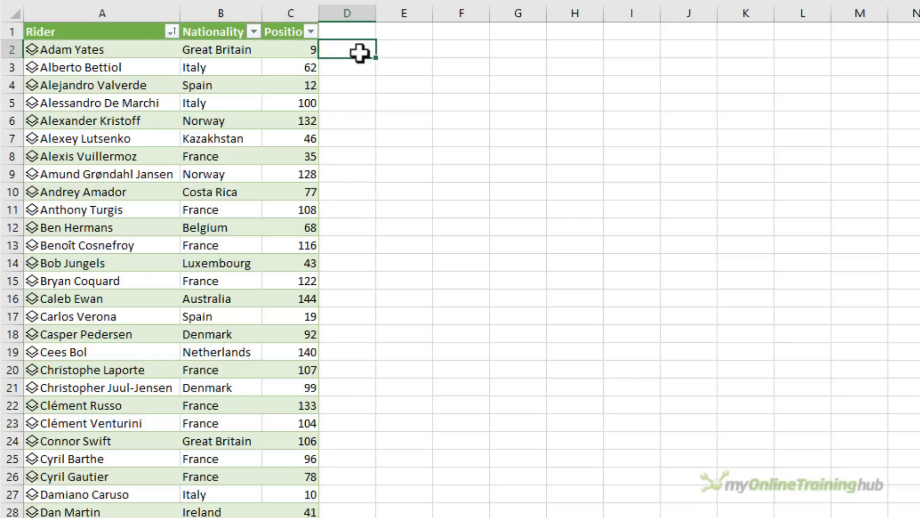
pyautogui.write('=')
pyautogui.press('Left')
pyautogui.press('Left')
pyautogui.press('Left')
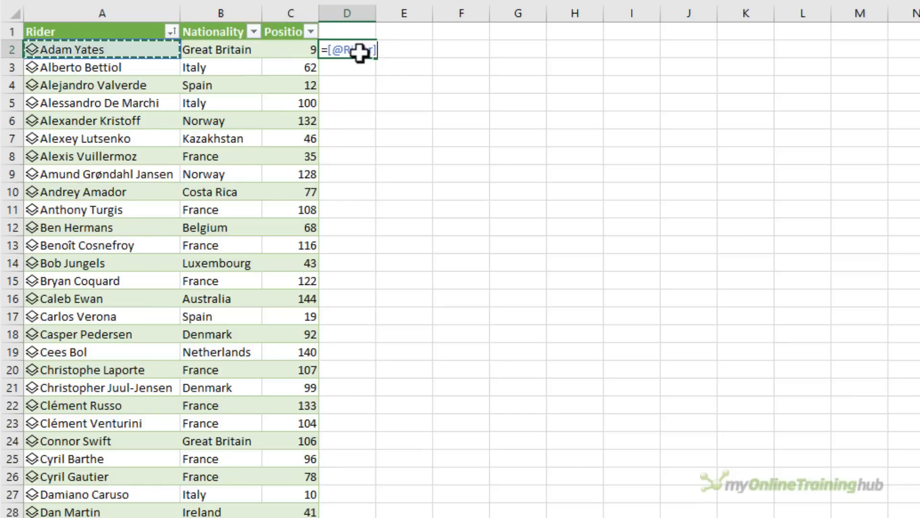
pyautogui.write('.')
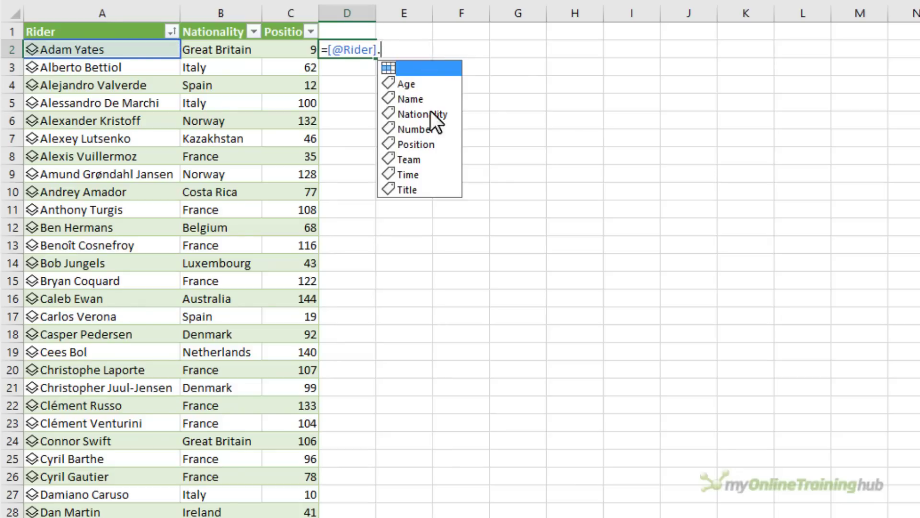
pyautogui.doubleClick(431, 159)
pyautogui.press('Return')
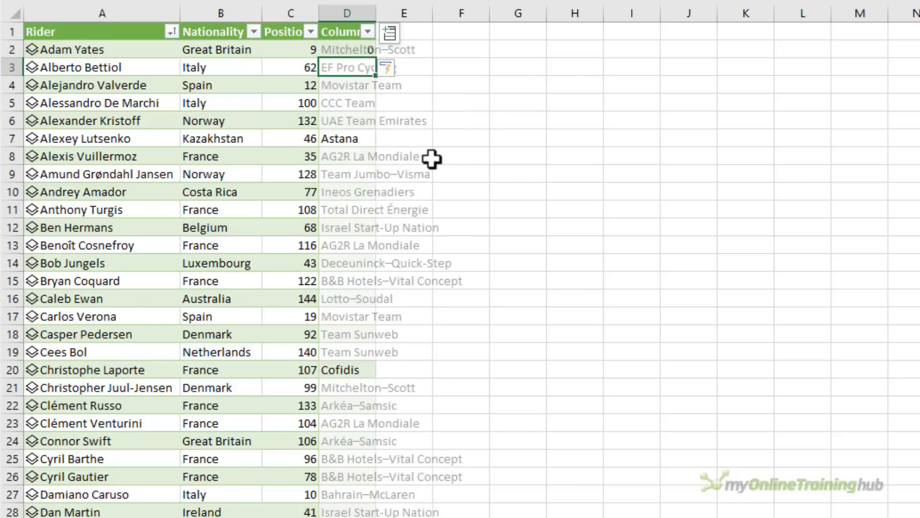
pyautogui.press('Up')
pyautogui.press('Up')
pyautogui.write('Team')
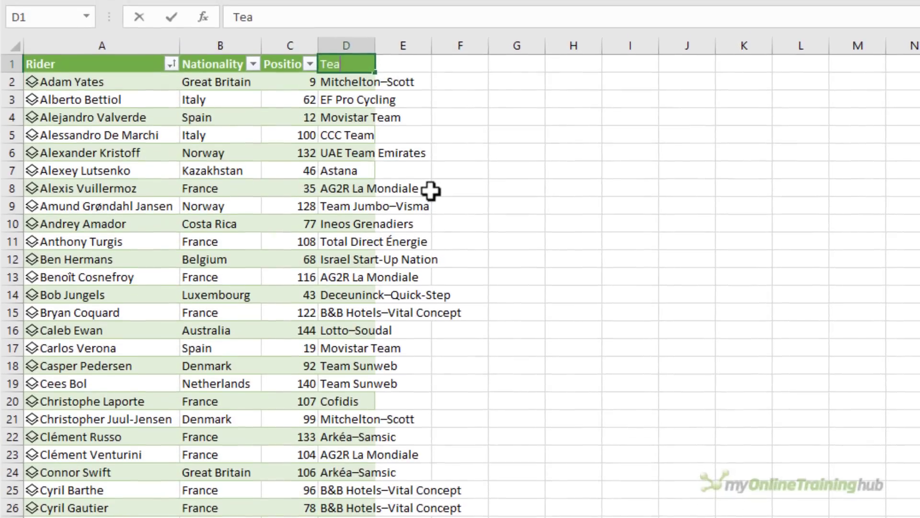
pyautogui.press('Return')
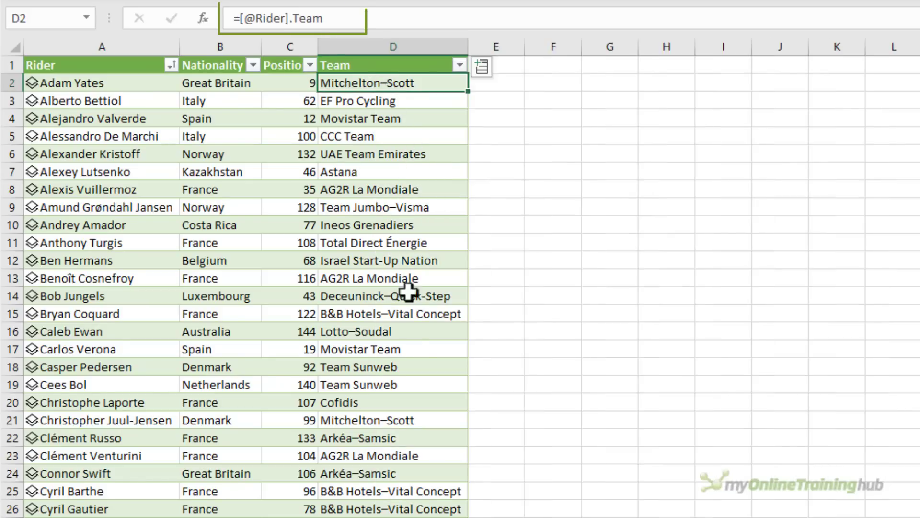
# Type Age in E1 so the table adds an Age column
pyautogui.click(523, 64)
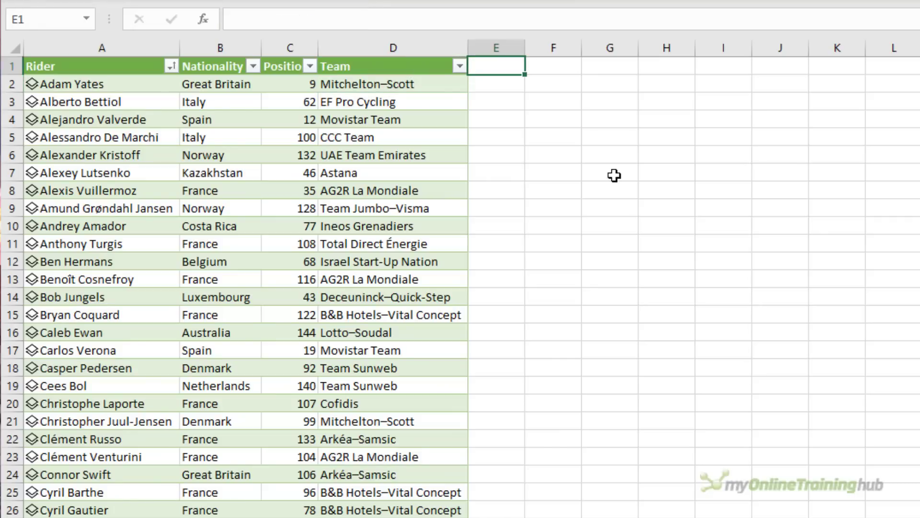
pyautogui.write('Age')
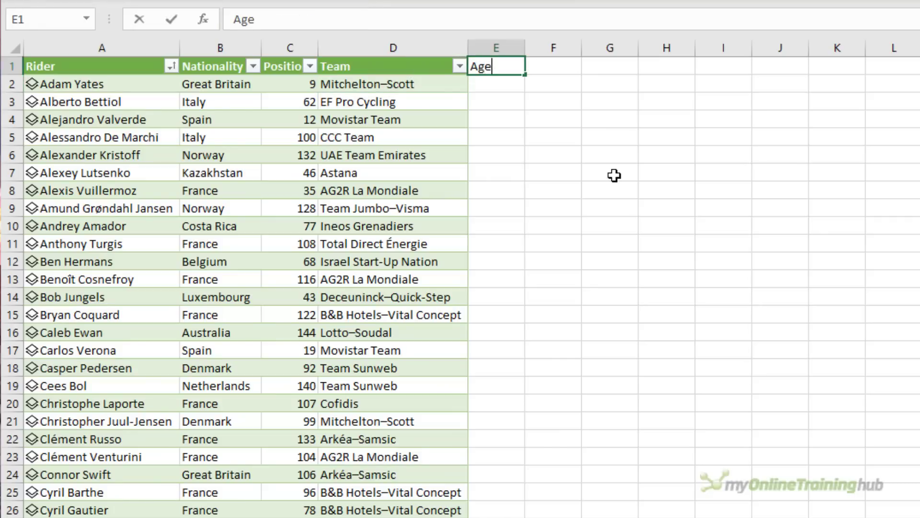
pyautogui.press('Return')
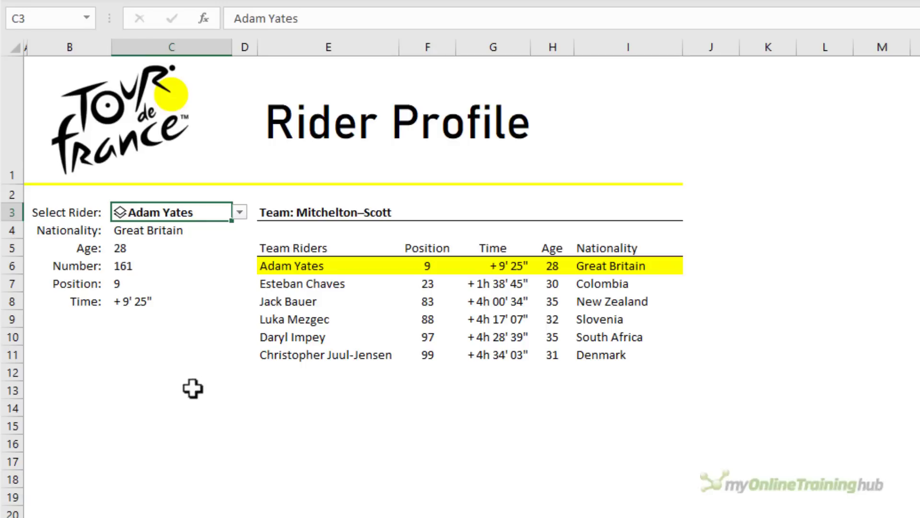
# Choose Alexander Kristoff, then Cees Bol, then David de la Cruz from the C3 rider dropdown
pyautogui.click(239, 212)
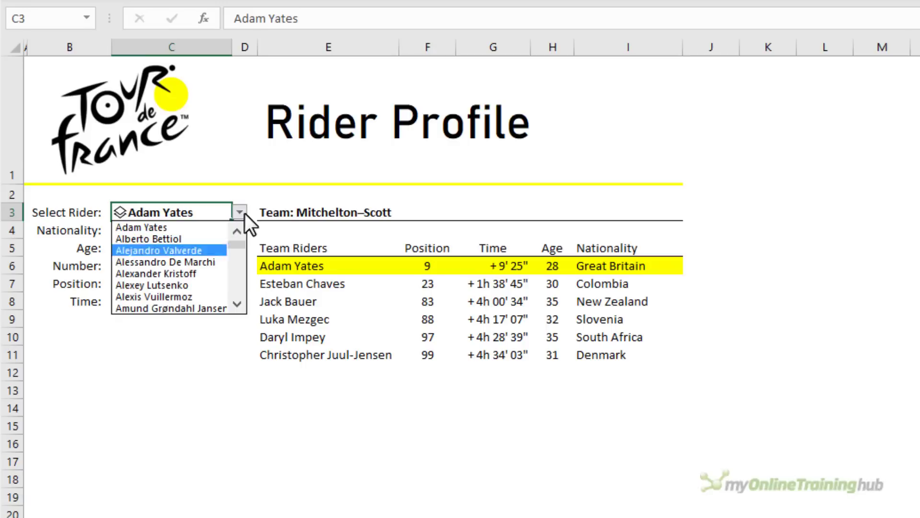
pyautogui.click(200, 273)
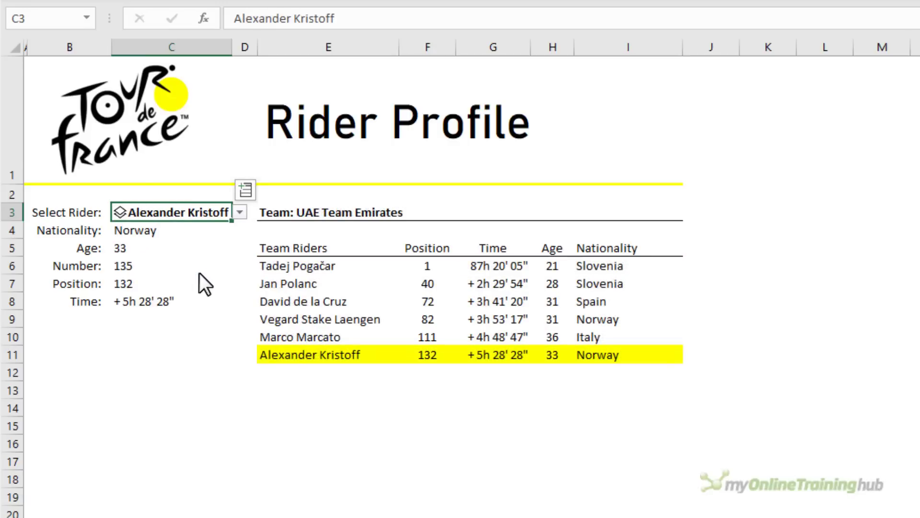
pyautogui.click(239, 213)
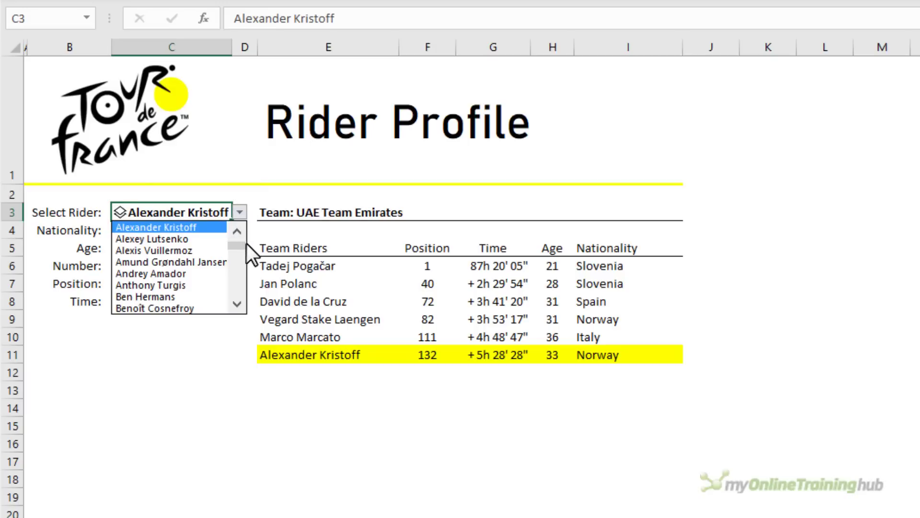
pyautogui.click(238, 273)
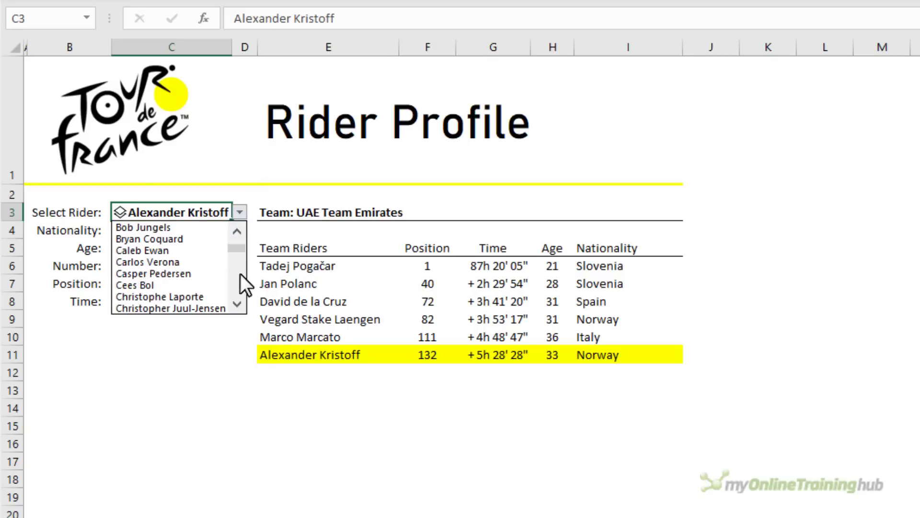
pyautogui.click(176, 283)
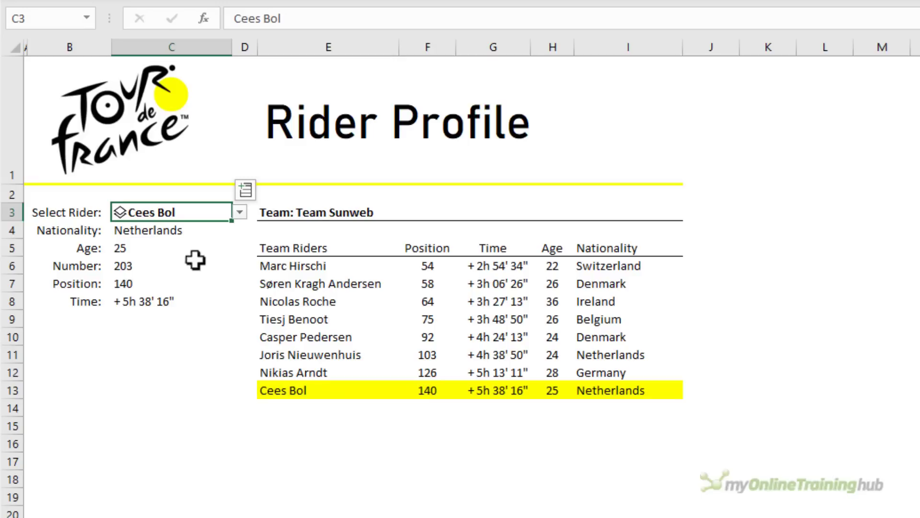
pyautogui.click(240, 212)
pyautogui.click(239, 274)
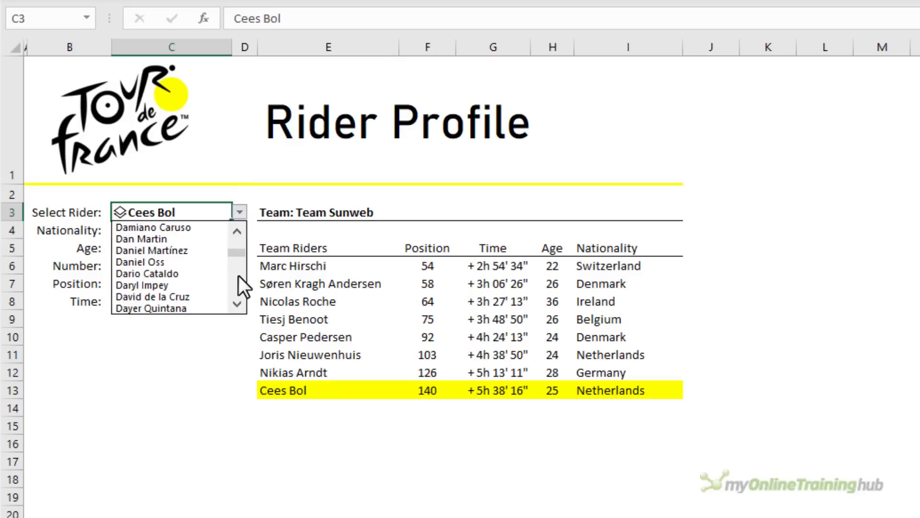
pyautogui.click(171, 296)
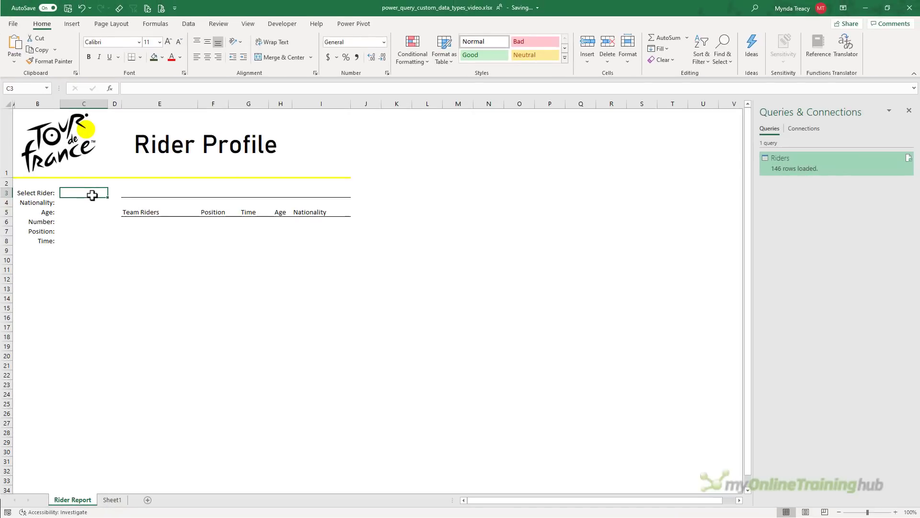
# Define the name RiderList for the Rider column data of the Riders table on Sheet1
pyautogui.click(111, 499)
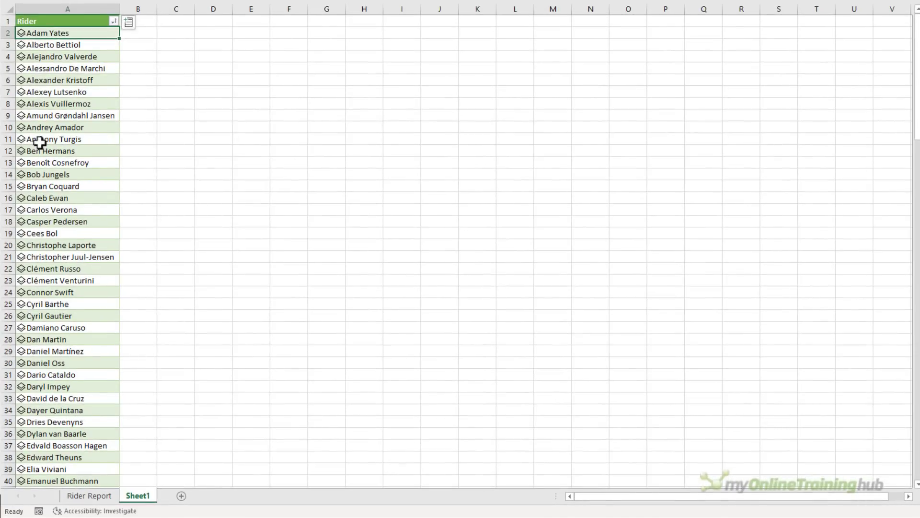
pyautogui.click(93, 10)
pyautogui.click(91, 16)
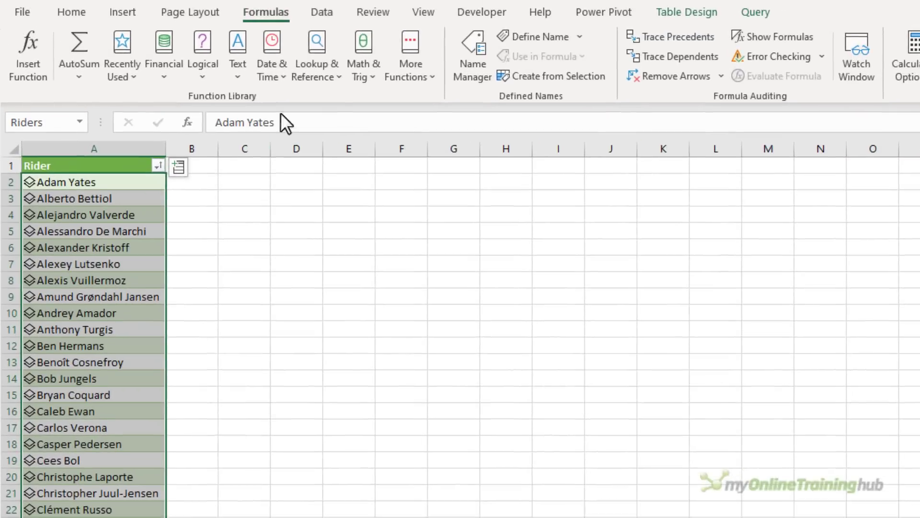
pyautogui.click(539, 38)
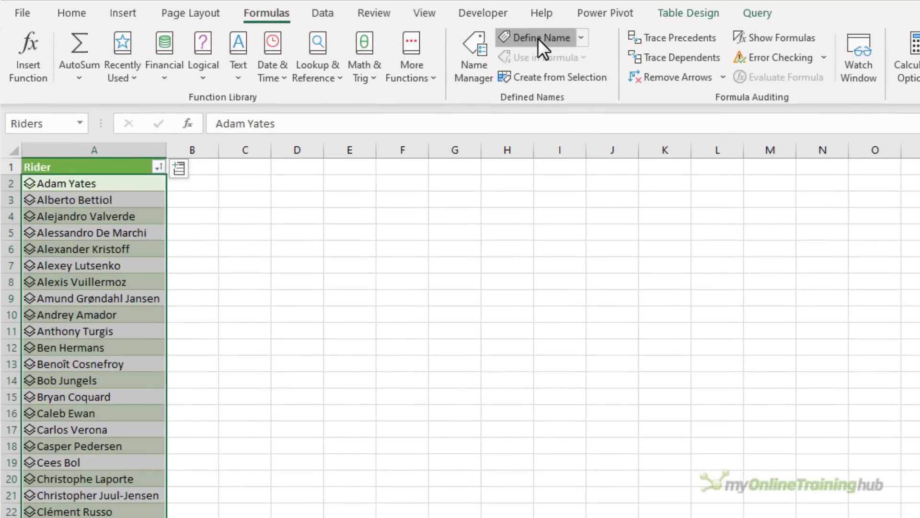
pyautogui.moveTo(867, 391); pyautogui.dragTo(394, 267)
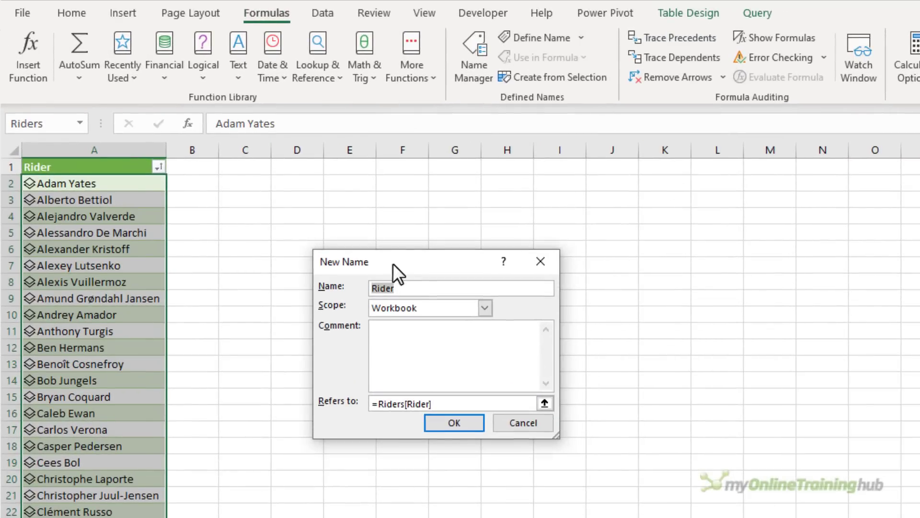
pyautogui.click(418, 289)
pyautogui.write('List')
pyautogui.click(445, 422)
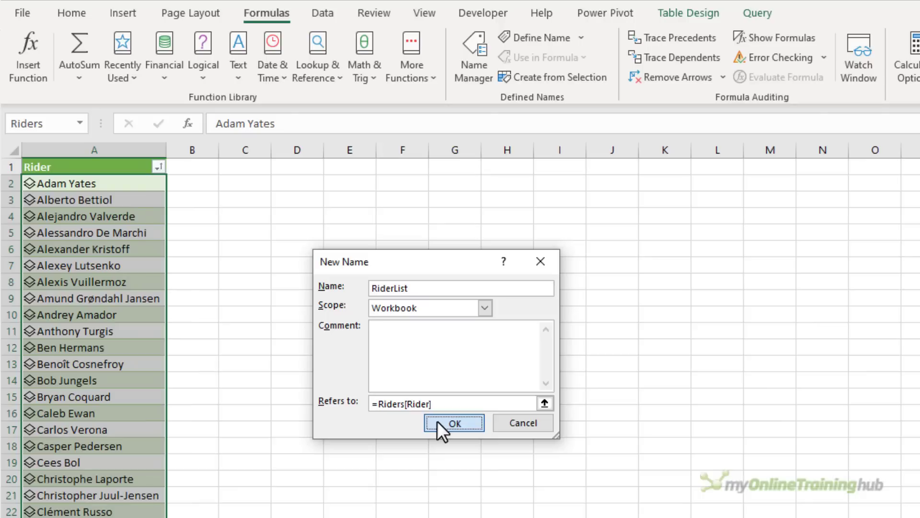
pyautogui.click(446, 423)
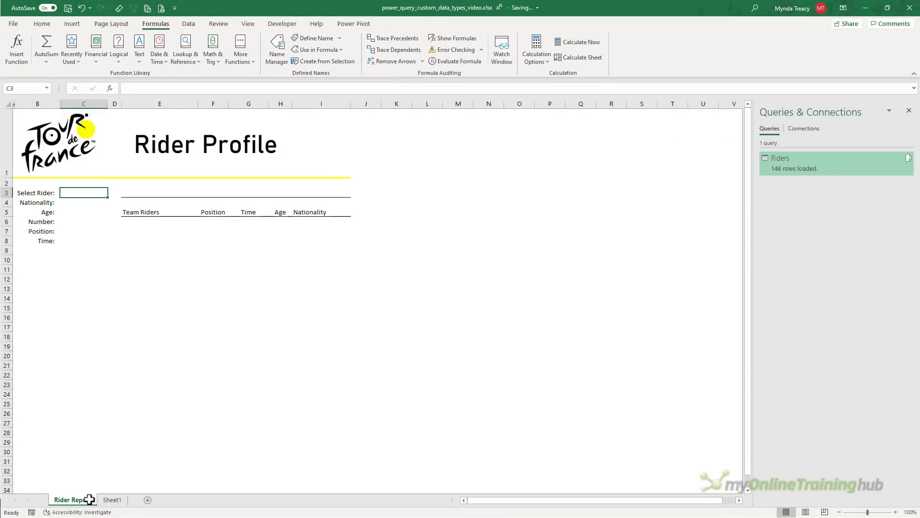
# Give C3 a List data validation with source =RiderList, then pick Adam Yates from it
pyautogui.click(188, 24)
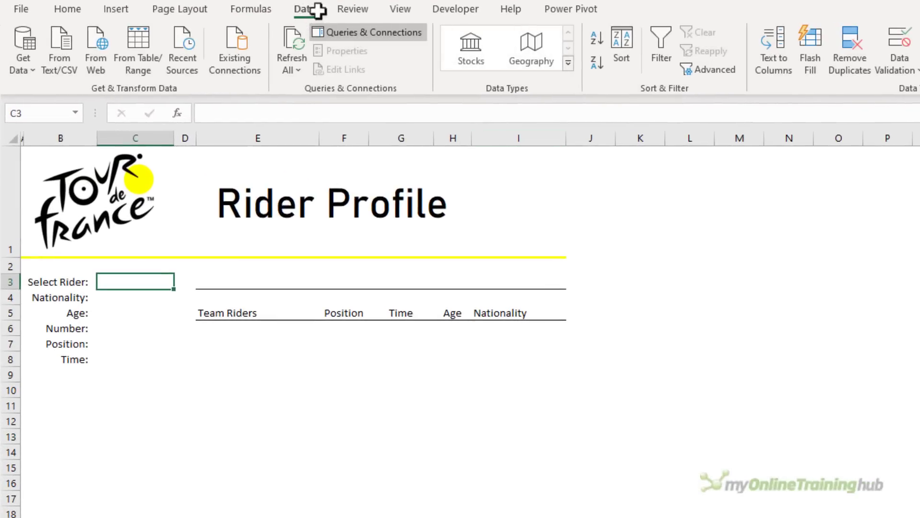
pyautogui.click(892, 40)
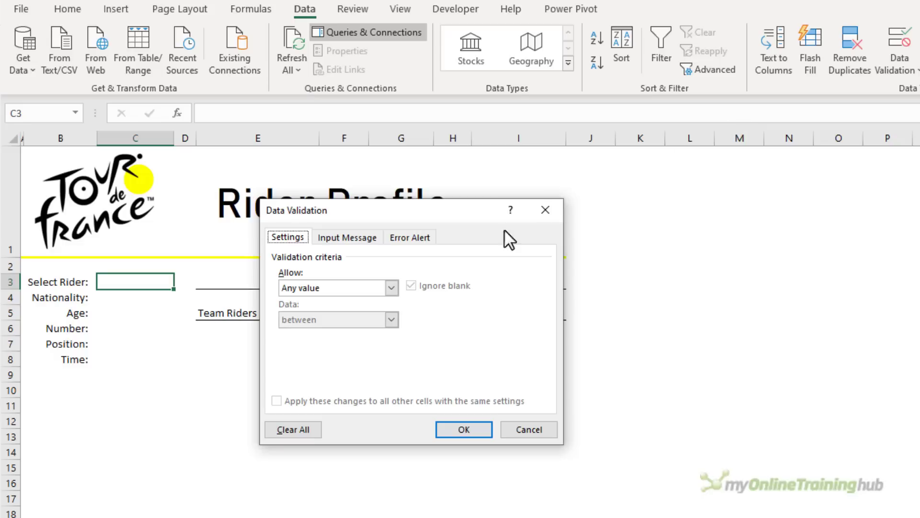
pyautogui.click(391, 287)
pyautogui.click(303, 334)
pyautogui.click(310, 351)
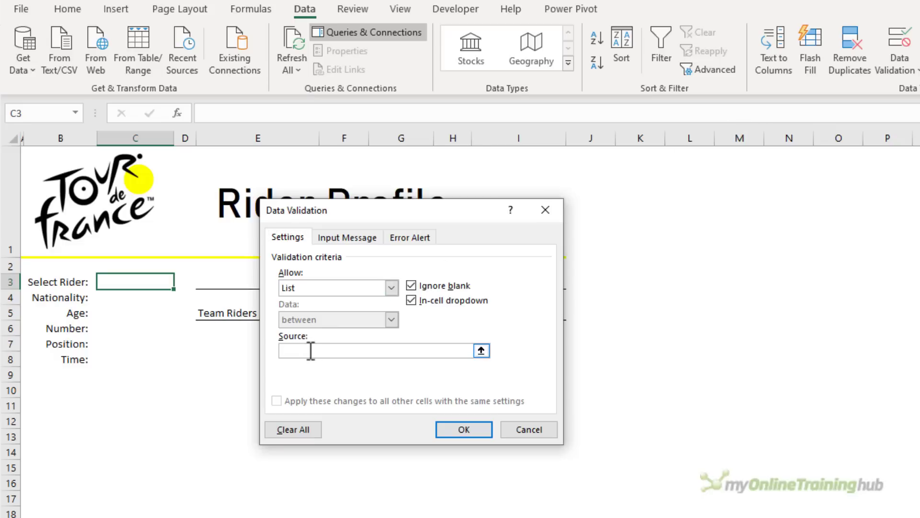
pyautogui.write('=Ri')
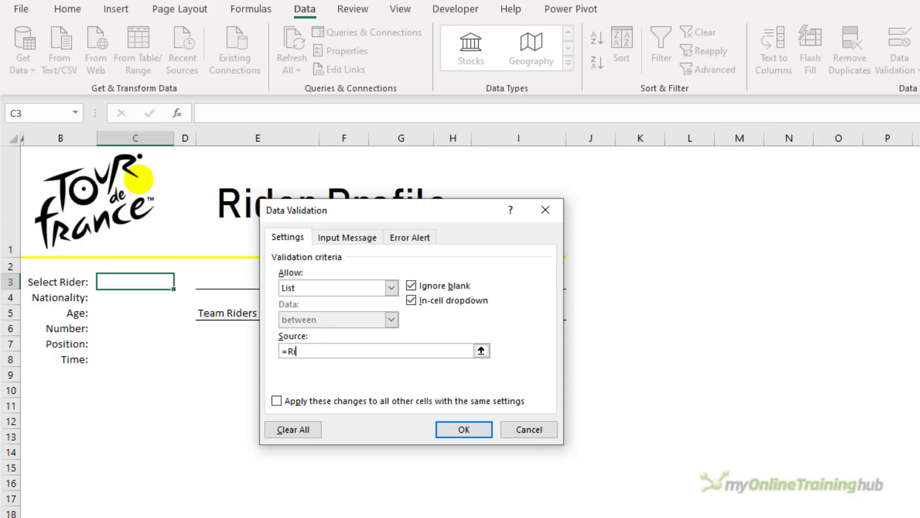
pyautogui.write('derList')
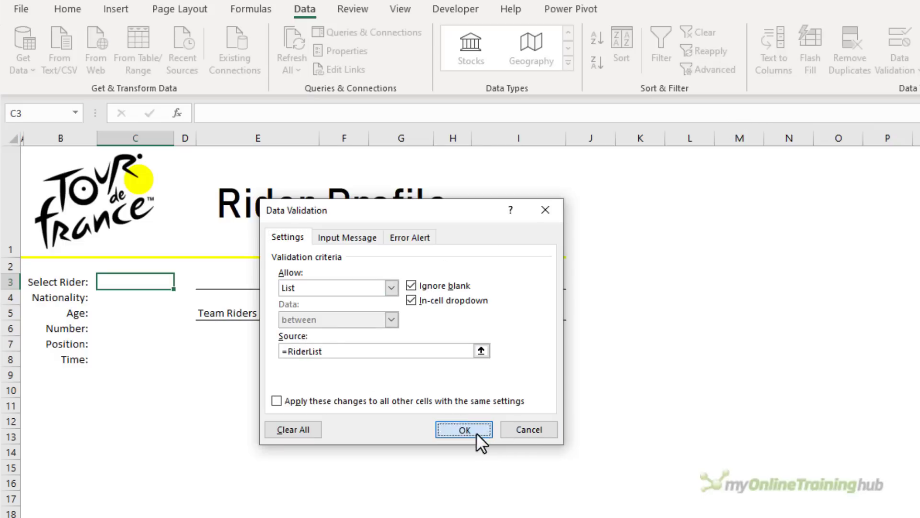
pyautogui.click(475, 432)
pyautogui.click(179, 282)
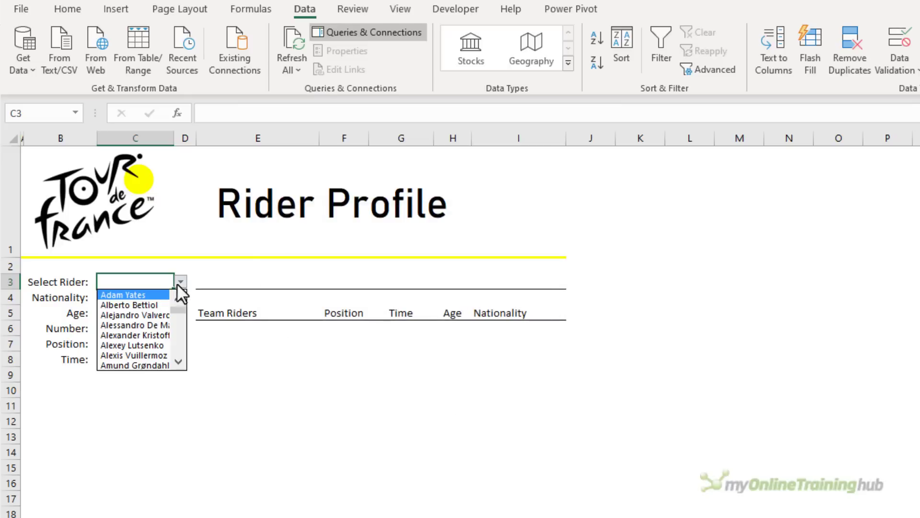
pyautogui.click(146, 295)
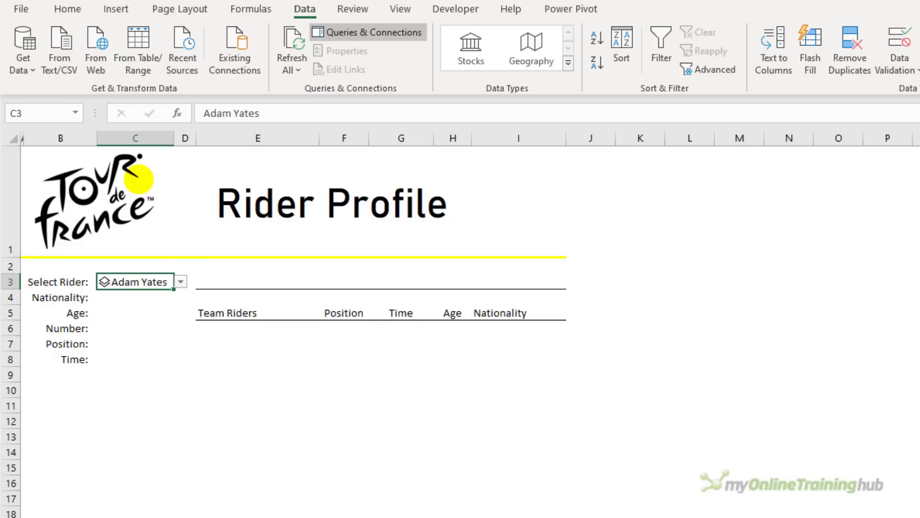
# Enter =C3.Nationality in C4 and =C3.age in C5
pyautogui.click(136, 297)
pyautogui.write('=C3.')
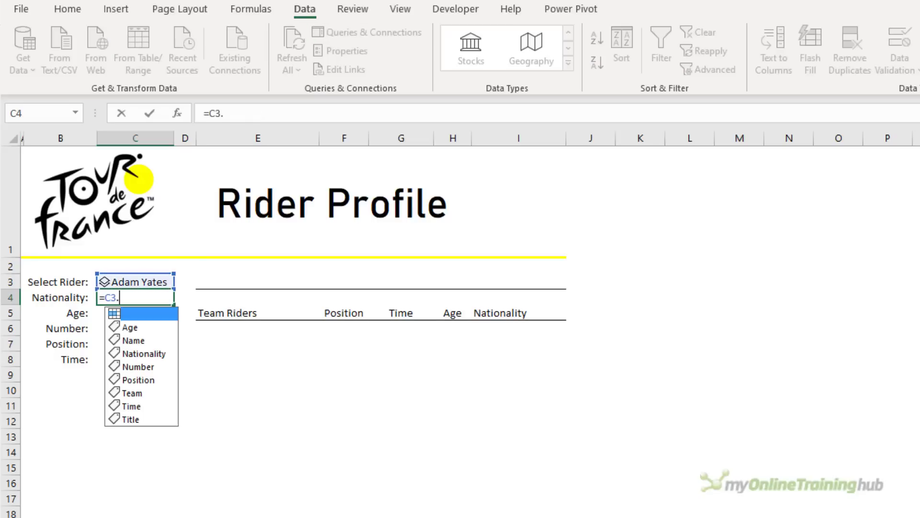
pyautogui.press('Down')
pyautogui.press('Down')
pyautogui.press('Down')
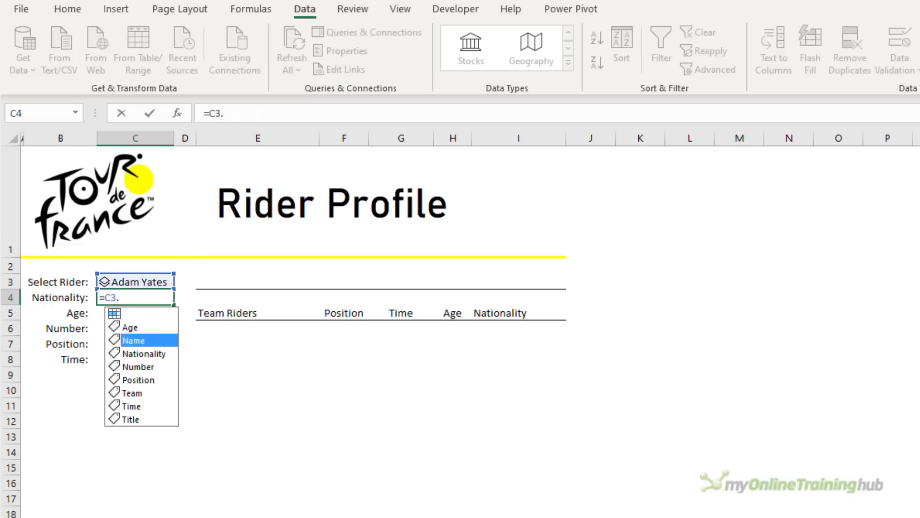
pyautogui.press('Tab')
pyautogui.press('Return')
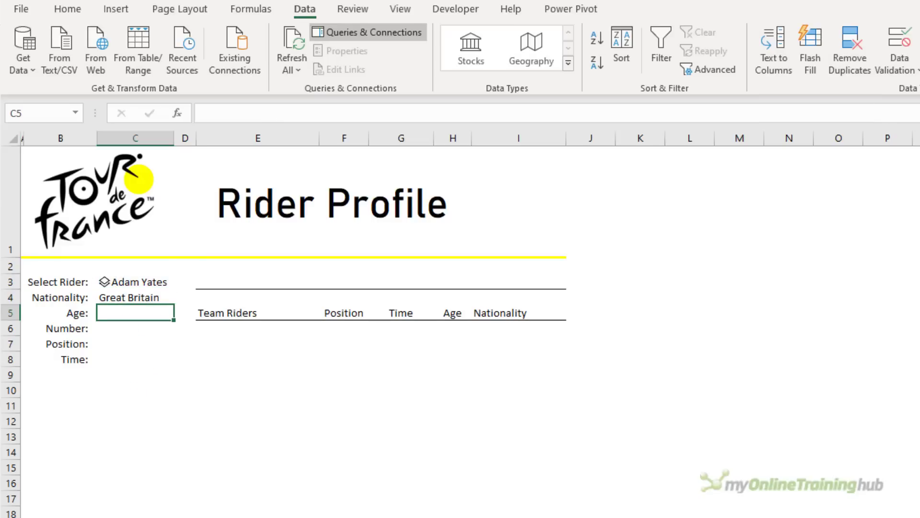
pyautogui.write('=C3.')
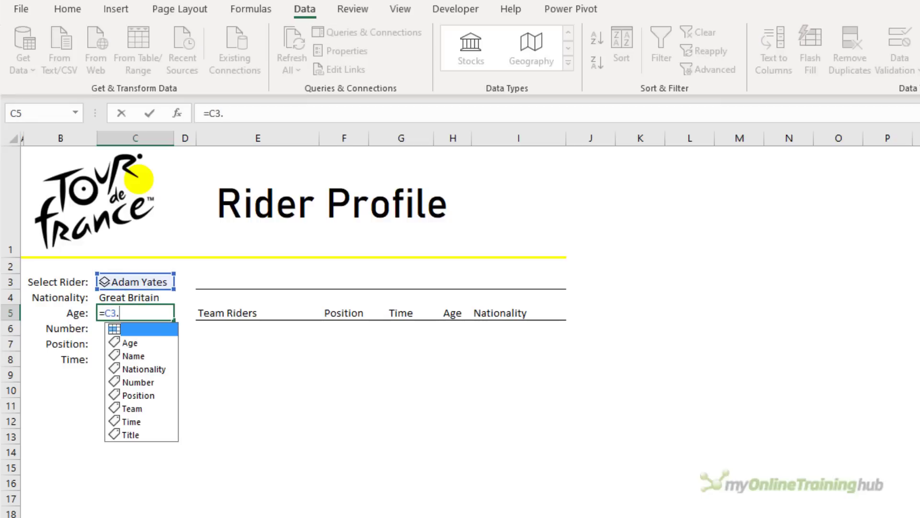
pyautogui.write('age')
pyautogui.press('Return')
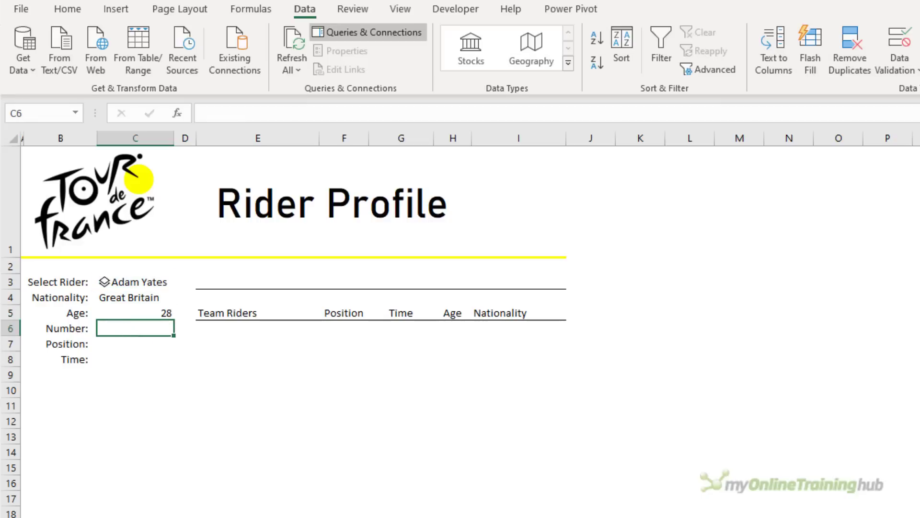
# Enter =C3.Number in C6 and =C3.Position in C7
pyautogui.write('=')
pyautogui.press('Up')
pyautogui.press('Up')
pyautogui.press('Up')
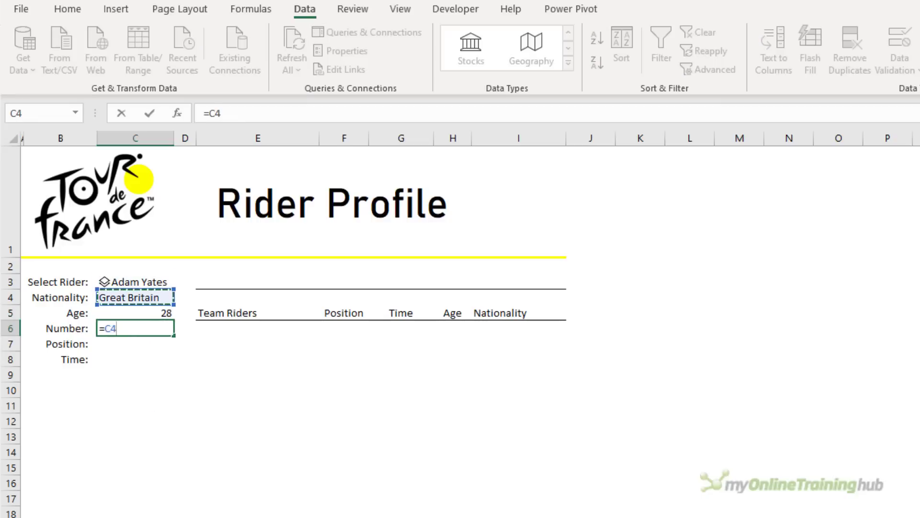
pyautogui.write('.')
pyautogui.press('Down')
pyautogui.press('Down')
pyautogui.press('Down')
pyautogui.press('Down')
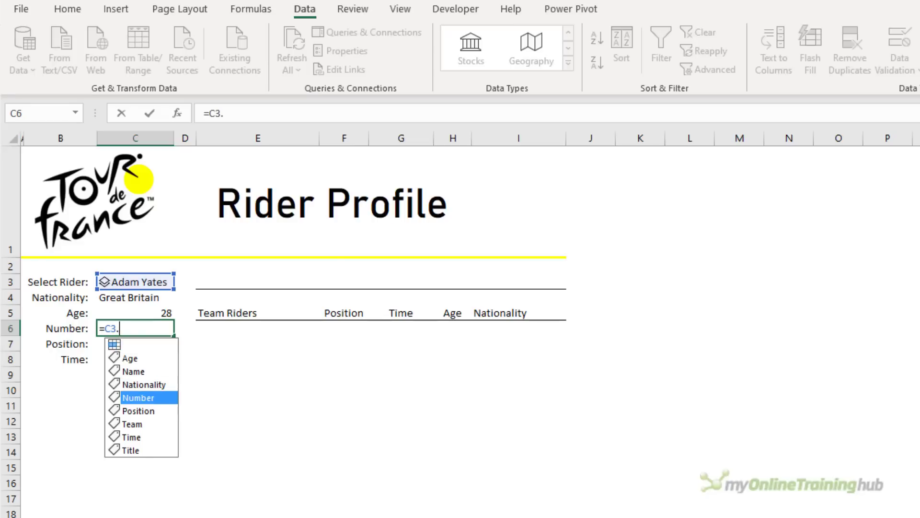
pyautogui.press('Tab')
pyautogui.press('Return')
pyautogui.write('=')
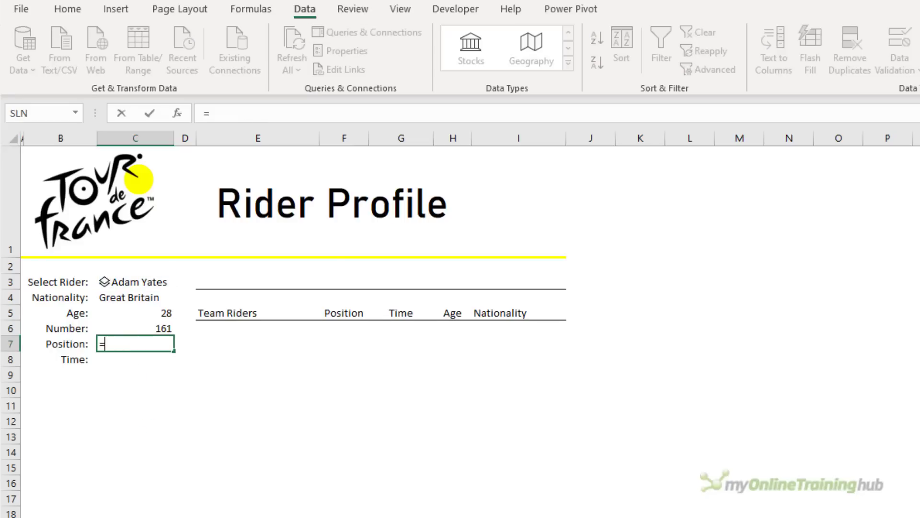
pyautogui.press('Up')
pyautogui.press('Up')
pyautogui.press('Up')
pyautogui.press('Up')
pyautogui.write('.')
pyautogui.press('Down')
pyautogui.press('Down')
pyautogui.press('Down')
pyautogui.press('Down')
pyautogui.press('Down')
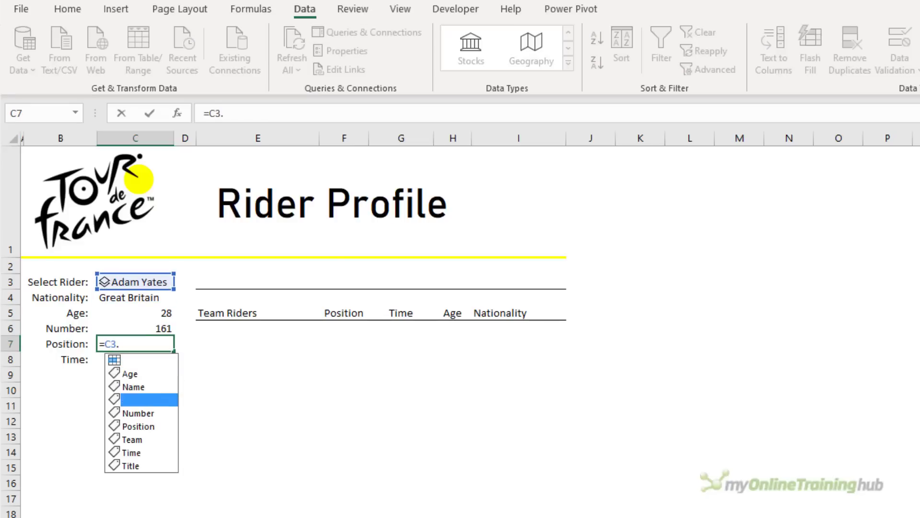
pyautogui.press('Tab')
pyautogui.press('Return')
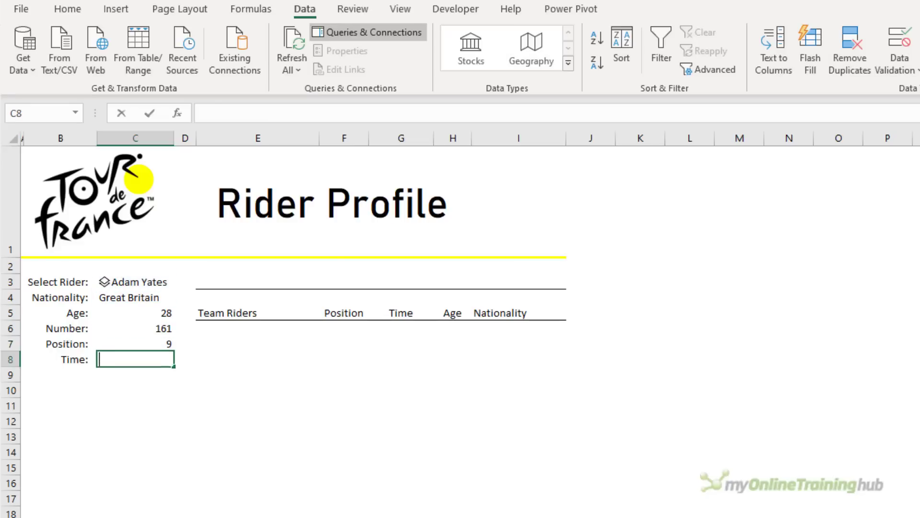
# Enter =C3.time in C8 for the rider's time
pyautogui.write('=')
pyautogui.press('Up')
pyautogui.press('Up')
pyautogui.press('Up')
pyautogui.press('Up')
pyautogui.press('Up')
pyautogui.write('.time')
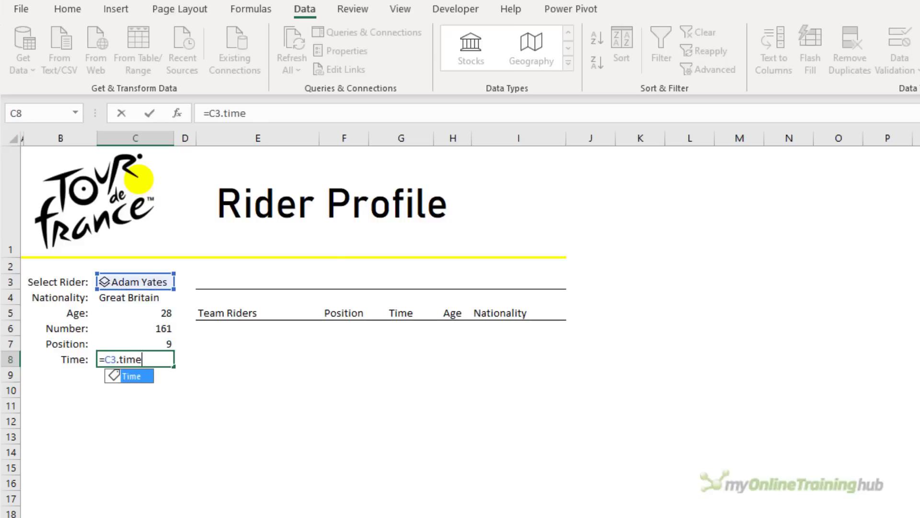
pyautogui.press('Return')
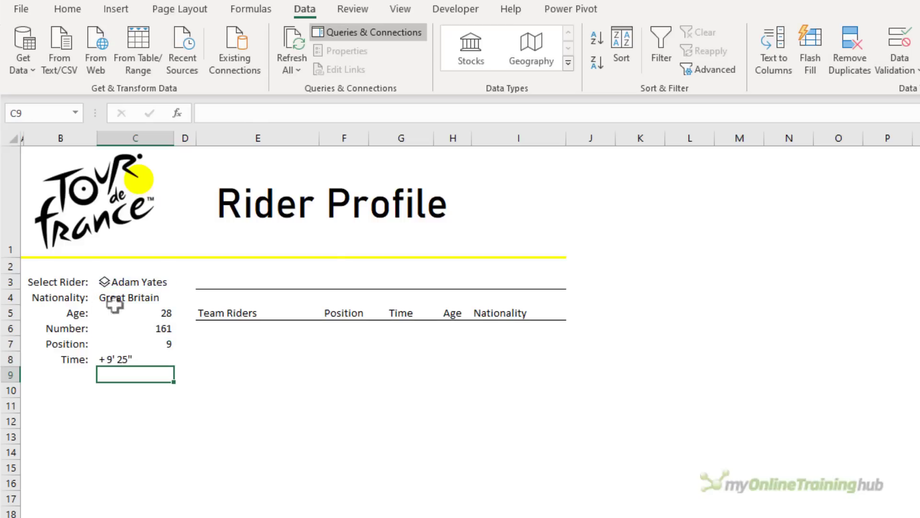
# Left-align the age, number, position and time values in C5:C8
pyautogui.moveTo(115, 312); pyautogui.dragTo(144, 354)
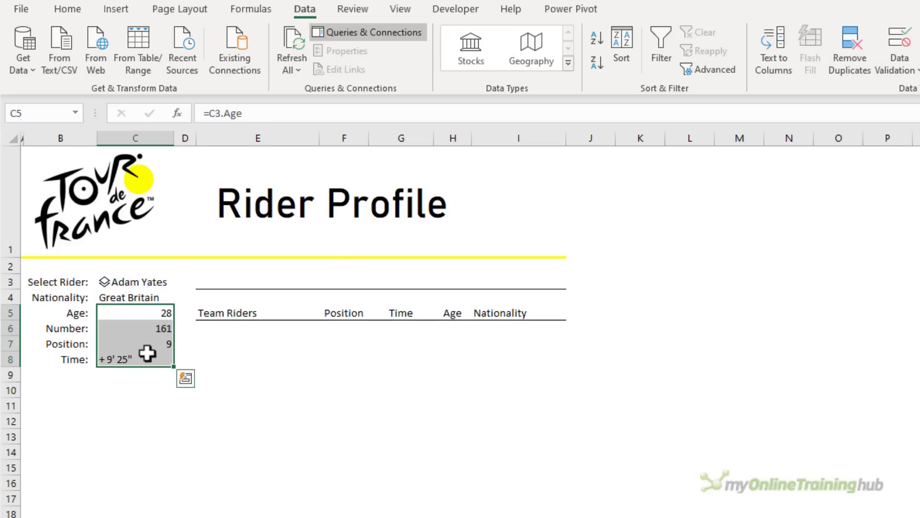
pyautogui.click(67, 10)
pyautogui.click(317, 62)
pyautogui.click(215, 282)
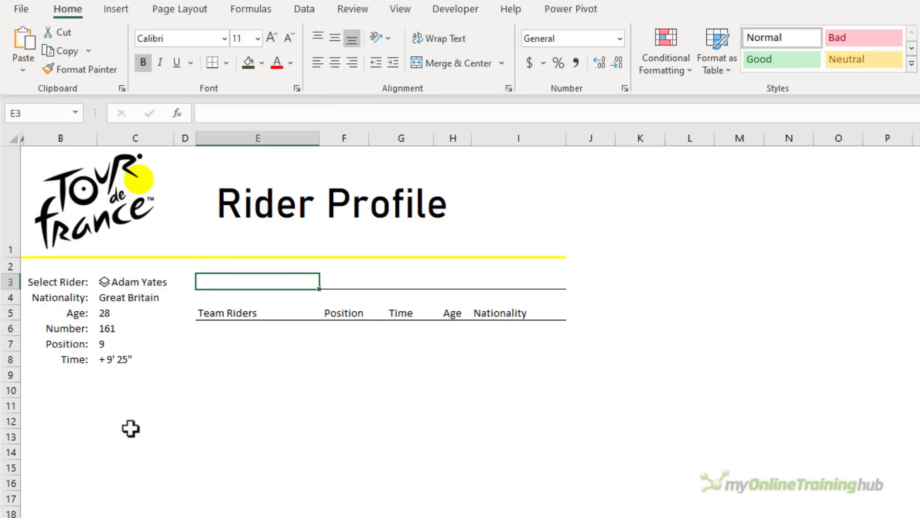
# Begin E3's formula as ="Team: "&XLOOKUP(C3,Riders[Rider], with C3 as lookup value
pyautogui.write('="Tea')
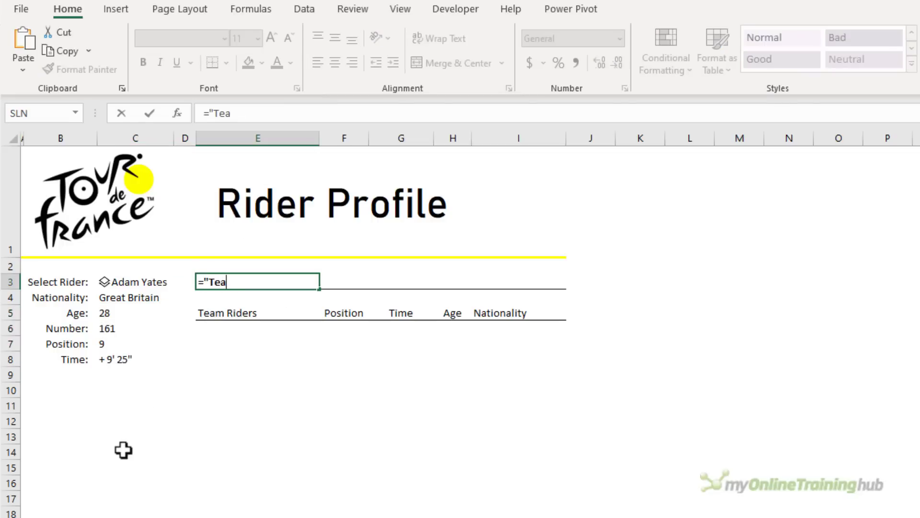
pyautogui.write('m: "&')
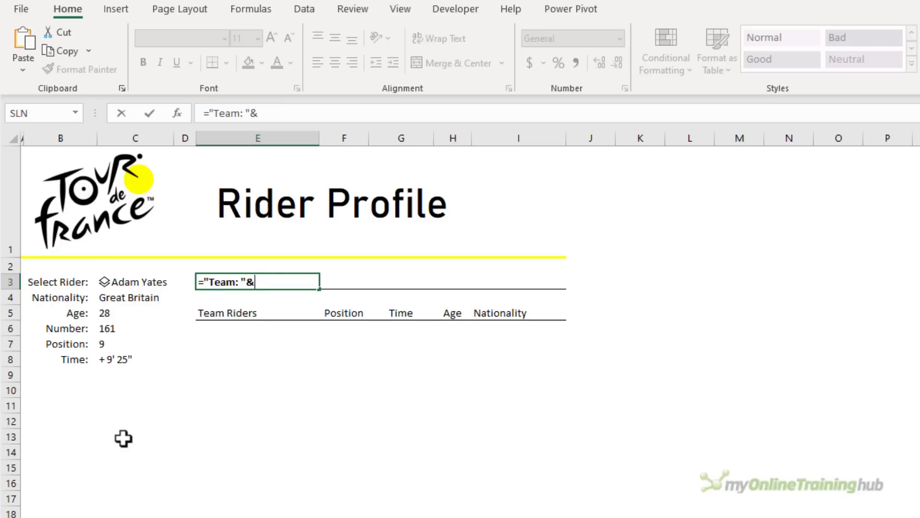
pyautogui.write('xl')
pyautogui.press('Tab')
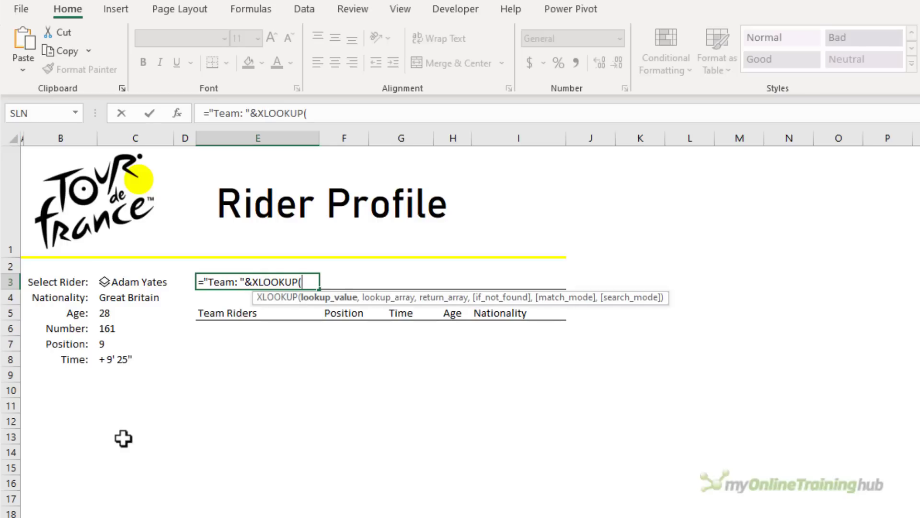
pyautogui.click(129, 285)
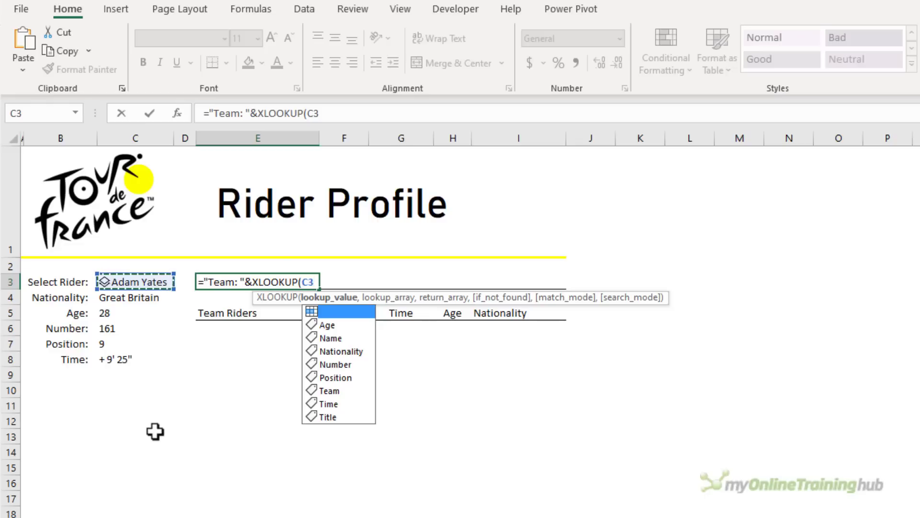
pyautogui.write(',')
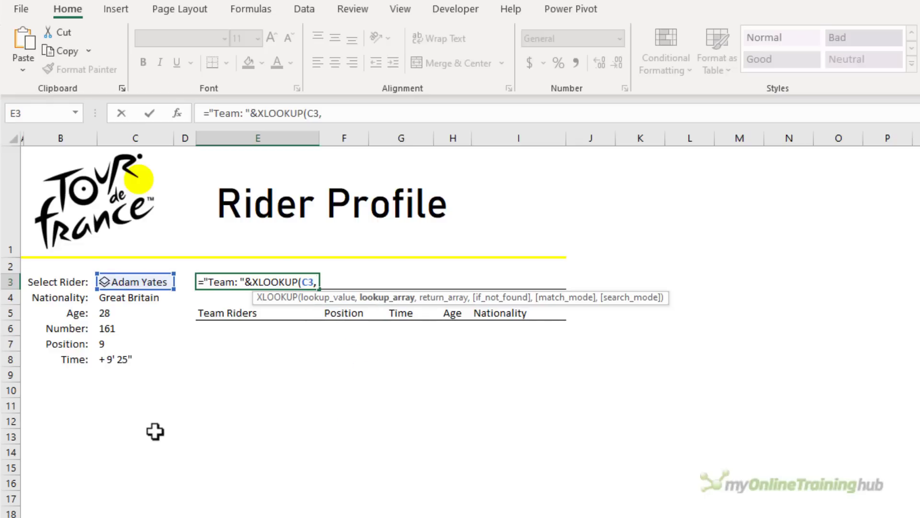
pyautogui.write('rid')
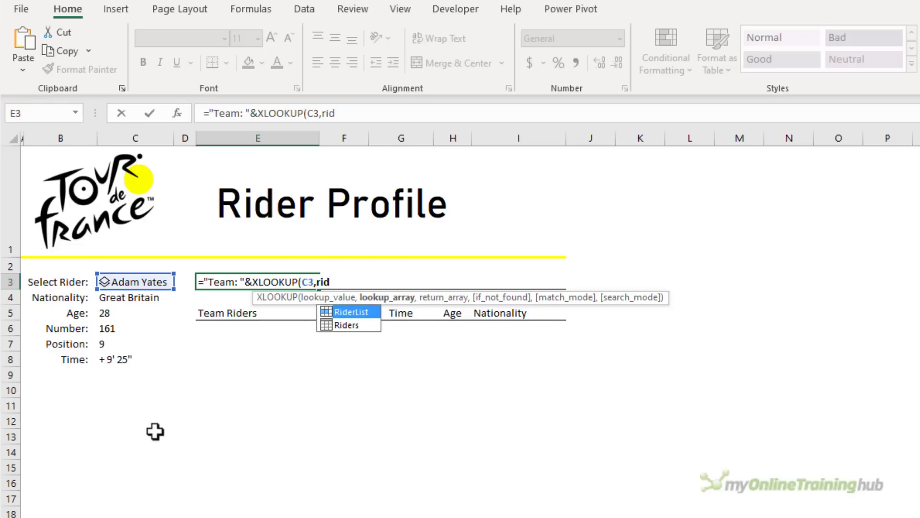
pyautogui.press('Down')
pyautogui.press('Tab')
pyautogui.write('[')
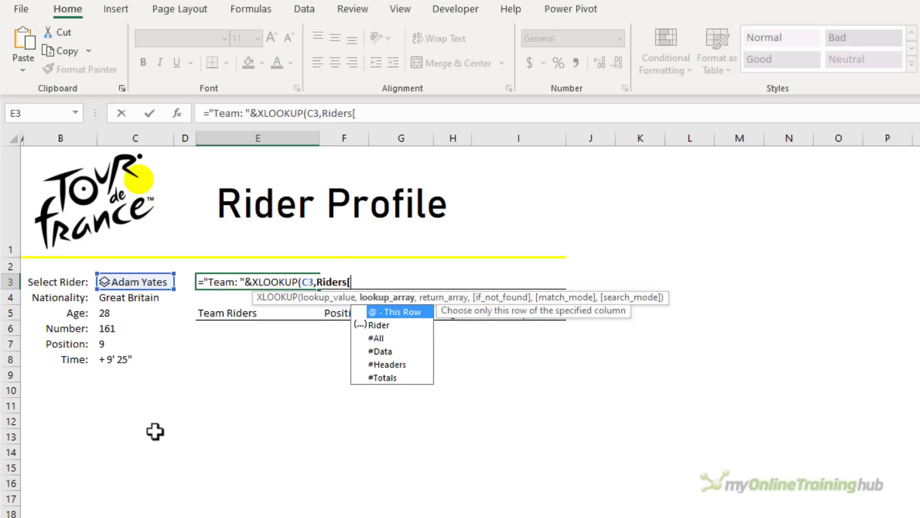
pyautogui.press('Down')
pyautogui.press('Tab')
# Finish the formula with return value Riders[Rider].Team and commit it
pyautogui.write('],')
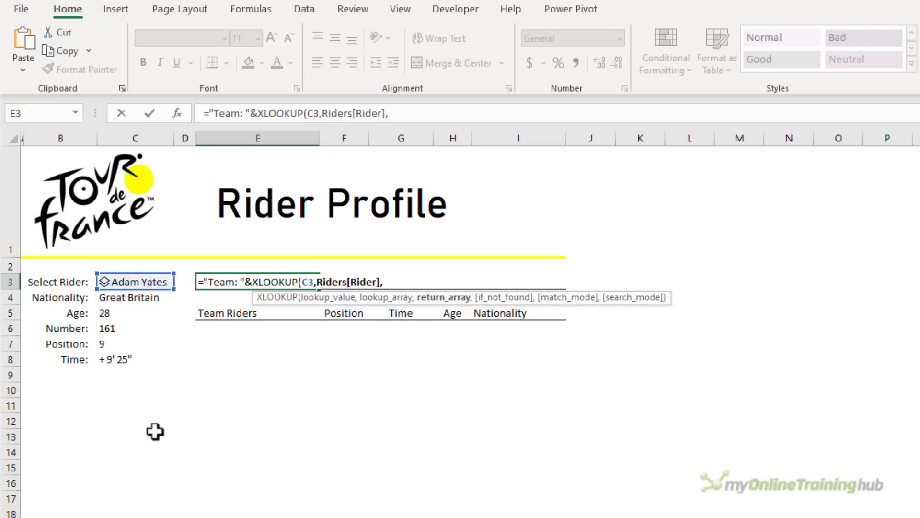
pyautogui.write('rid')
pyautogui.press('Down')
pyautogui.press('Tab')
pyautogui.write('[')
pyautogui.press('Down')
pyautogui.press('Tab')
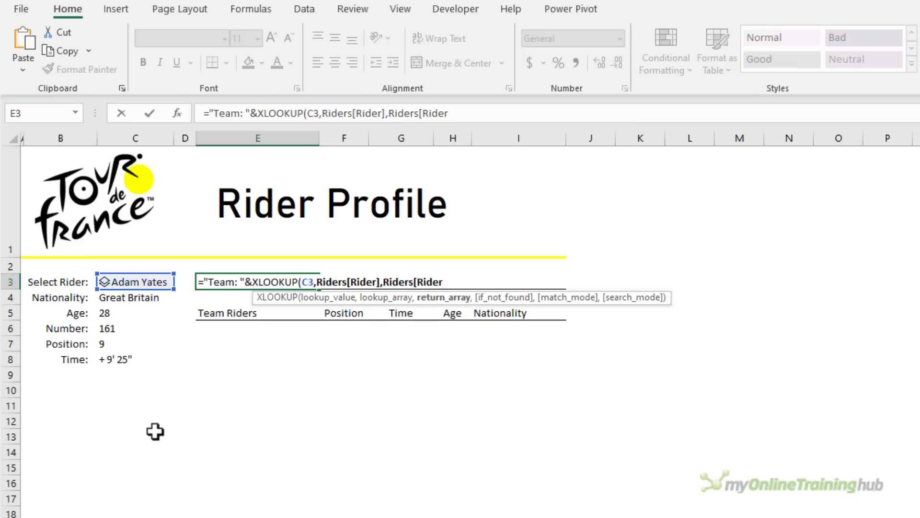
pyautogui.write('].Team)')
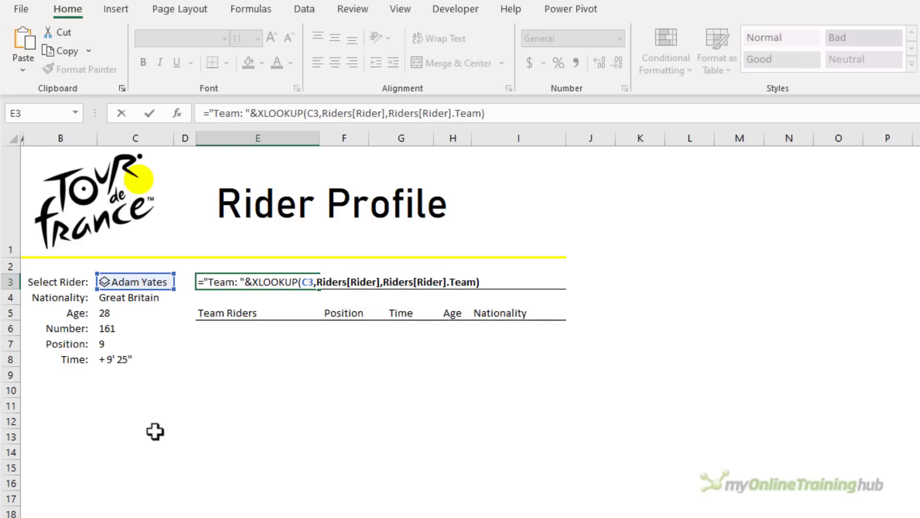
pyautogui.hotkey('ctrl', 'Return')
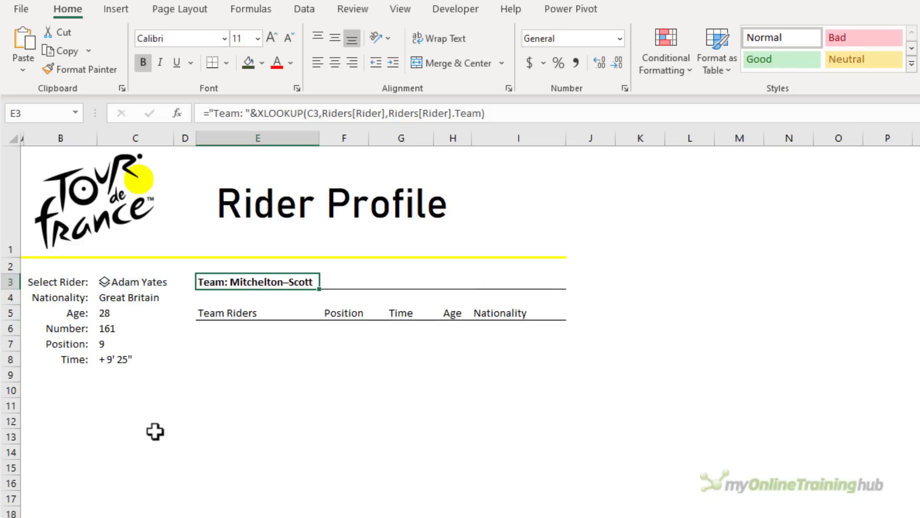
# Highlight the lookup range, return value and .Team parts of the E3 formula
pyautogui.moveTo(385, 113); pyautogui.dragTo(323, 114)
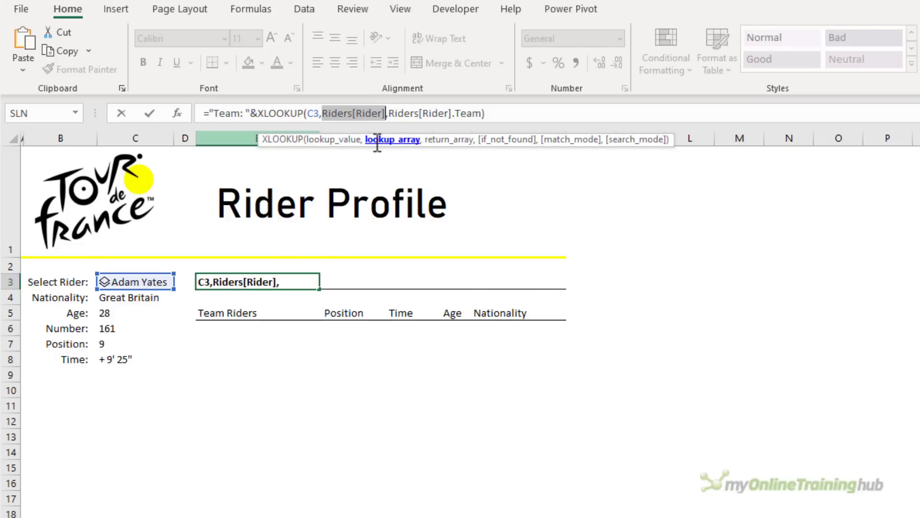
pyautogui.click(438, 139)
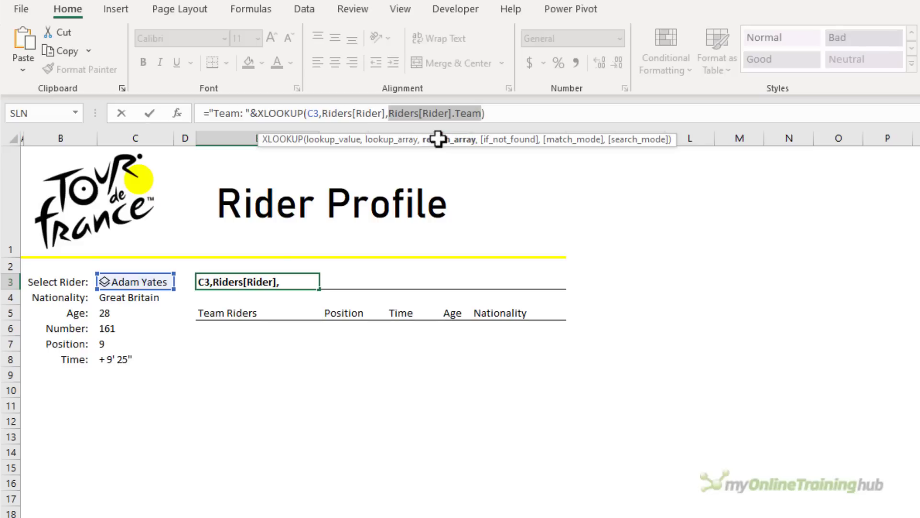
pyautogui.moveTo(452, 113); pyautogui.dragTo(482, 113)
# In F6, begin =SORT(FILTER(Riders[Rider].Position, for the team's positions
pyautogui.press('Return')
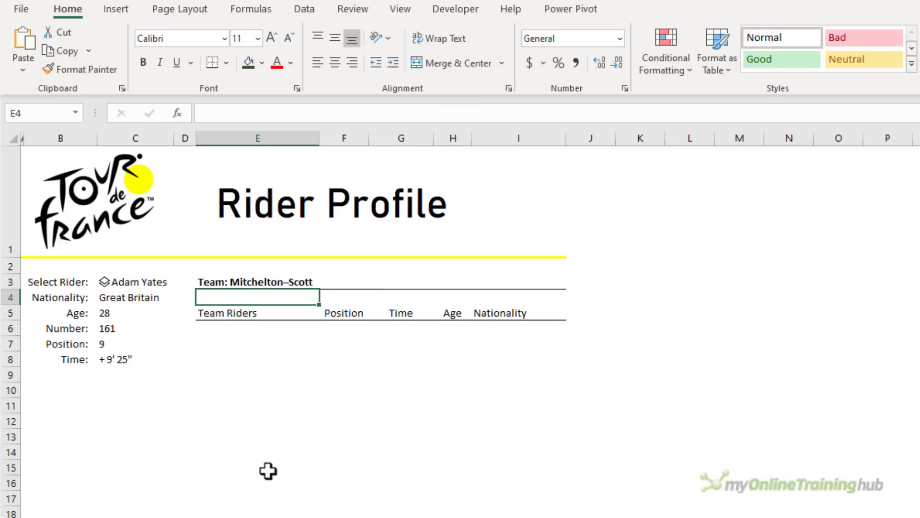
pyautogui.press('Down')
pyautogui.press('Down')
pyautogui.press('Right')
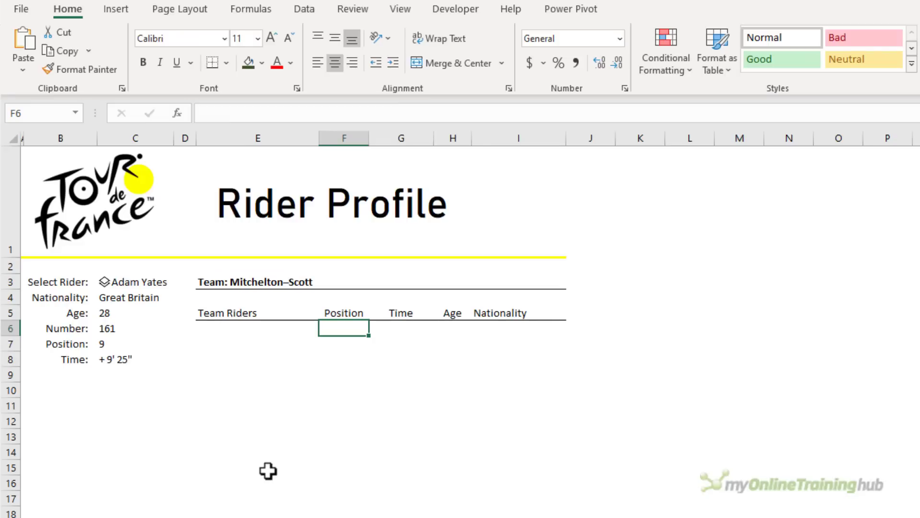
pyautogui.write('=sor')
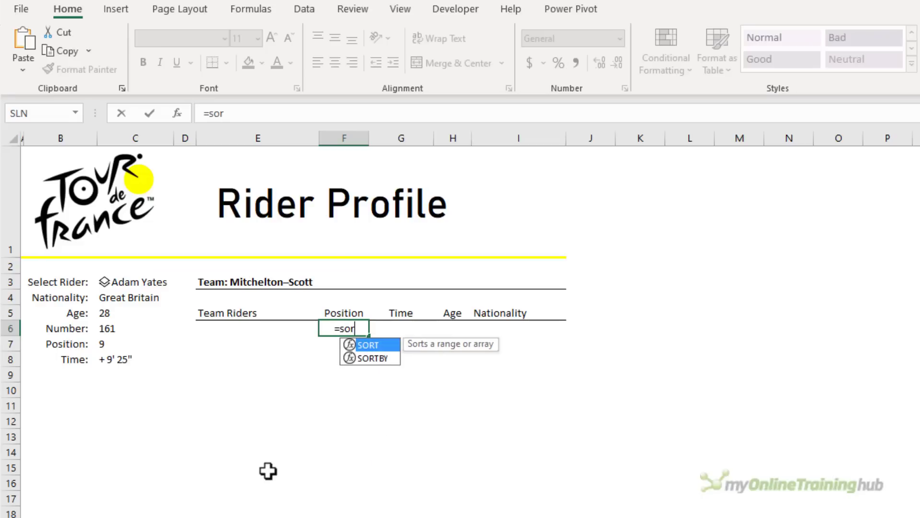
pyautogui.press('Tab')
pyautogui.write('fi')
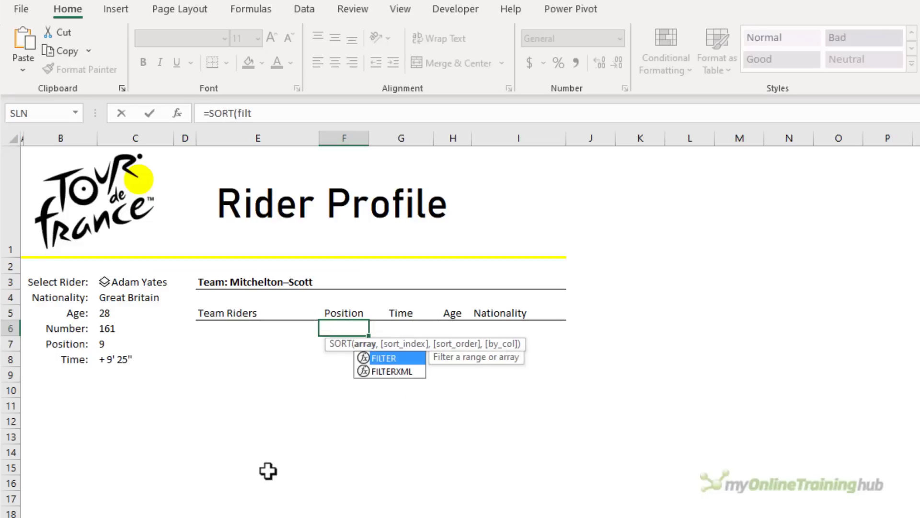
pyautogui.press('Tab')
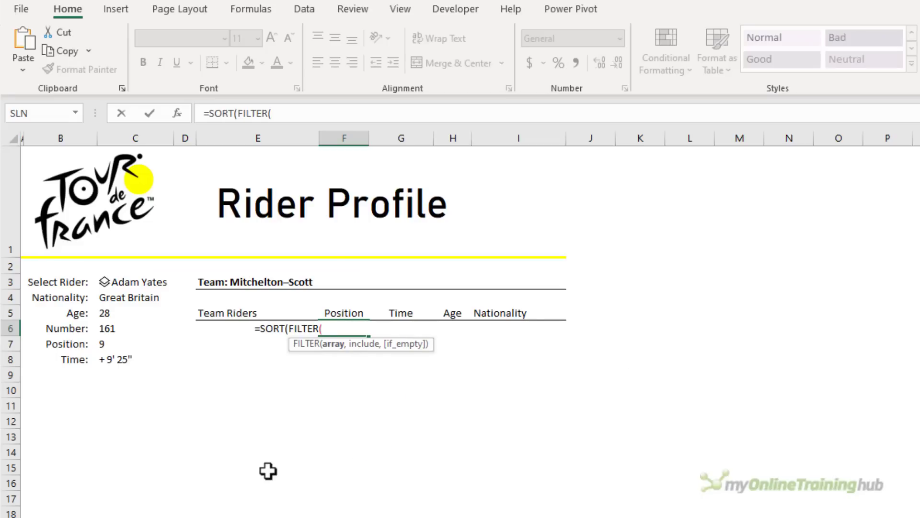
pyautogui.write('rid')
pyautogui.press('Down')
pyautogui.press('Tab')
pyautogui.write('[')
pyautogui.press('Down')
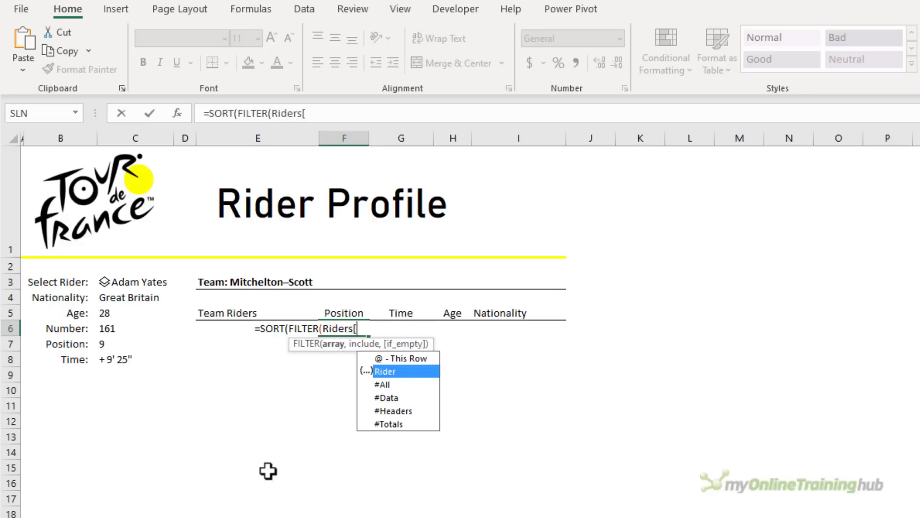
pyautogui.press('Tab')
pyautogui.write('].')
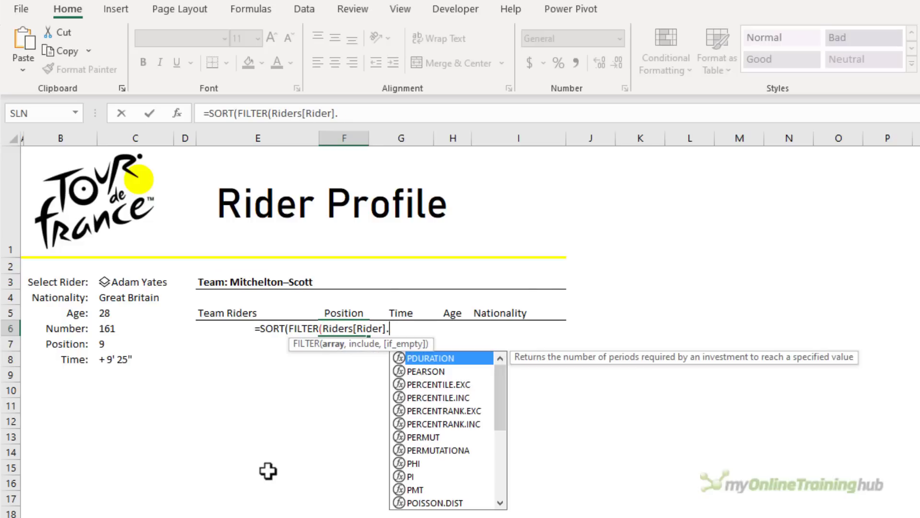
pyautogui.write('Posit')
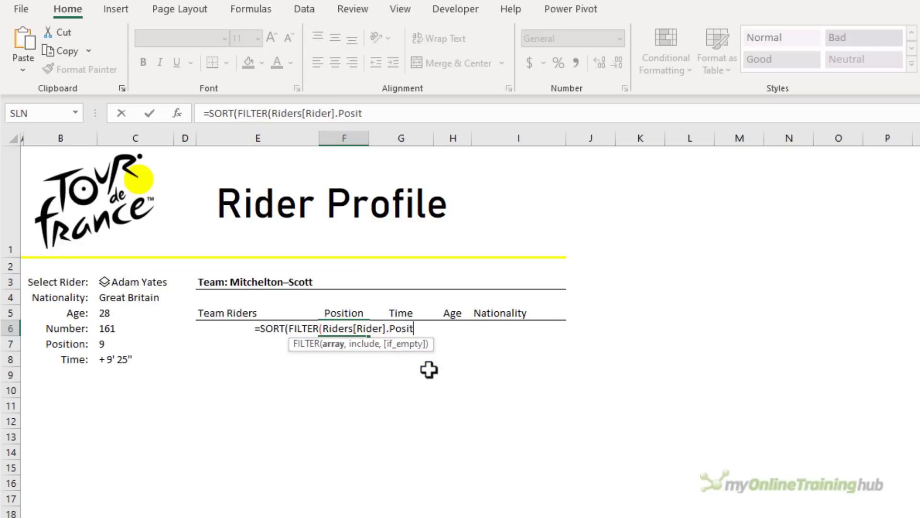
pyautogui.write('ion,rid')
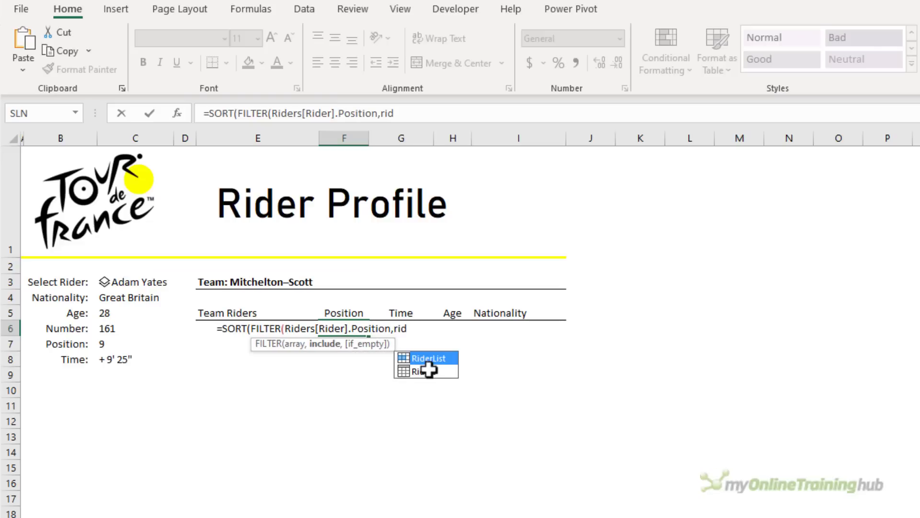
# Add the filter condition Riders[Rider].Team=C3.Team and commit the sorted positions list
pyautogui.doubleClick(428, 370)
pyautogui.write('[')
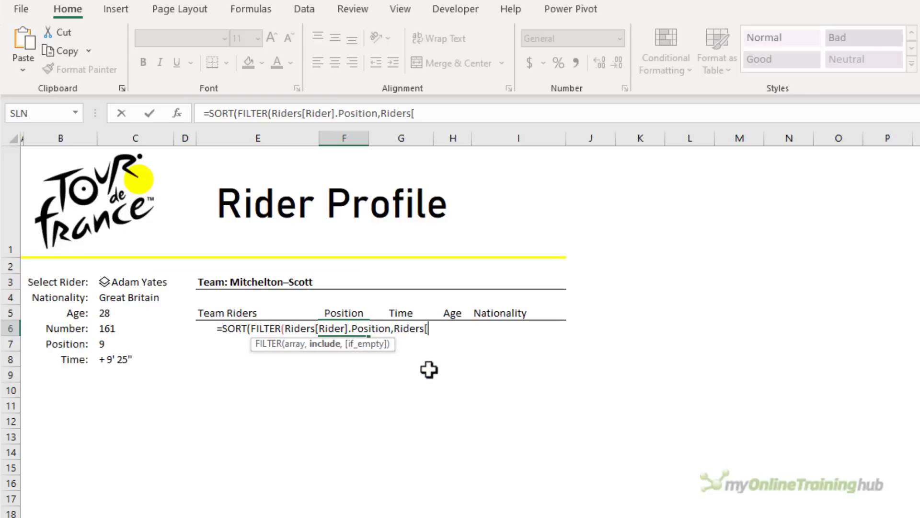
pyautogui.write('Rider]')
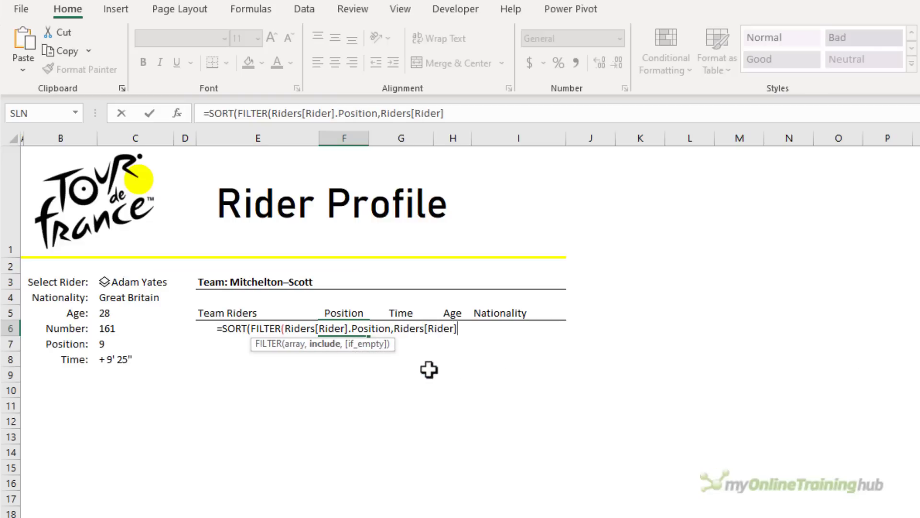
pyautogui.write('.Team')
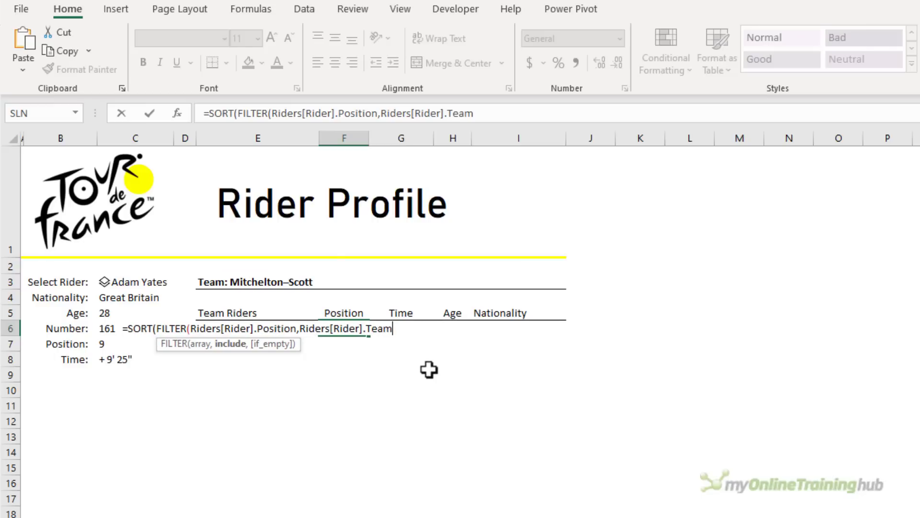
pyautogui.write('=')
pyautogui.click(165, 280)
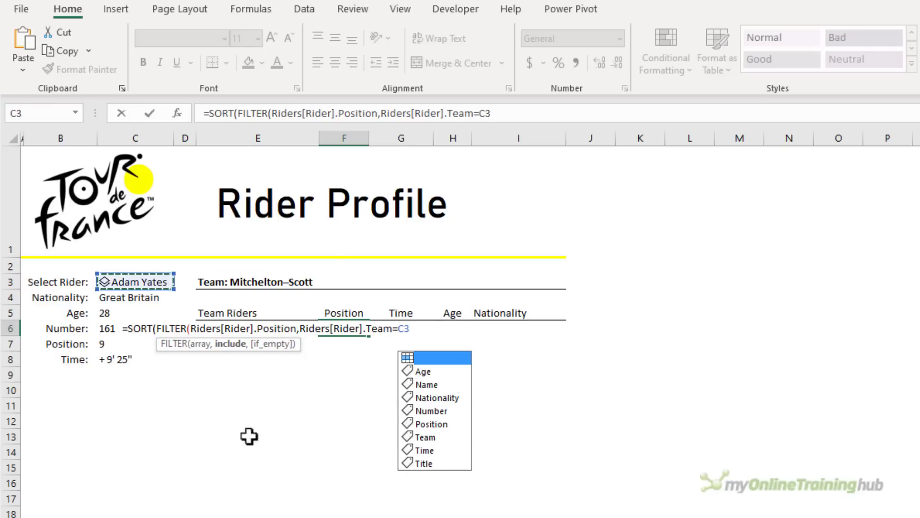
pyautogui.write('.Team')
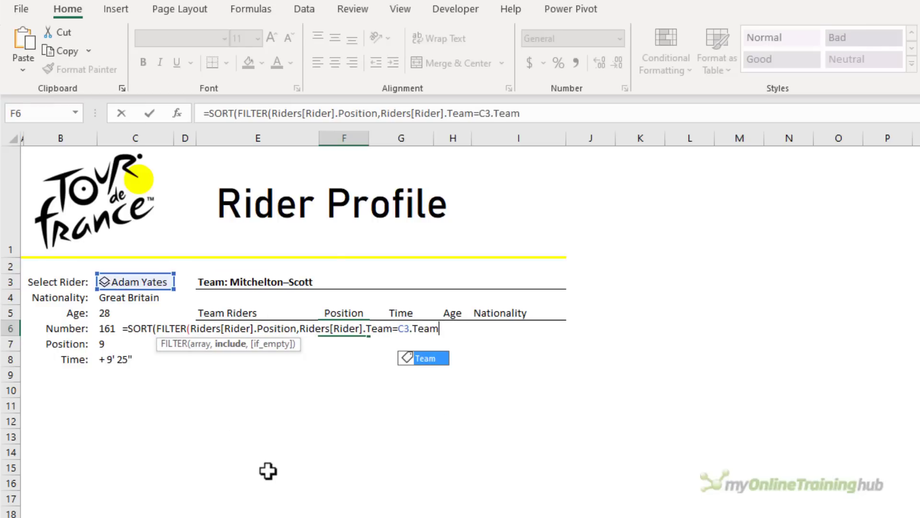
pyautogui.write(')')
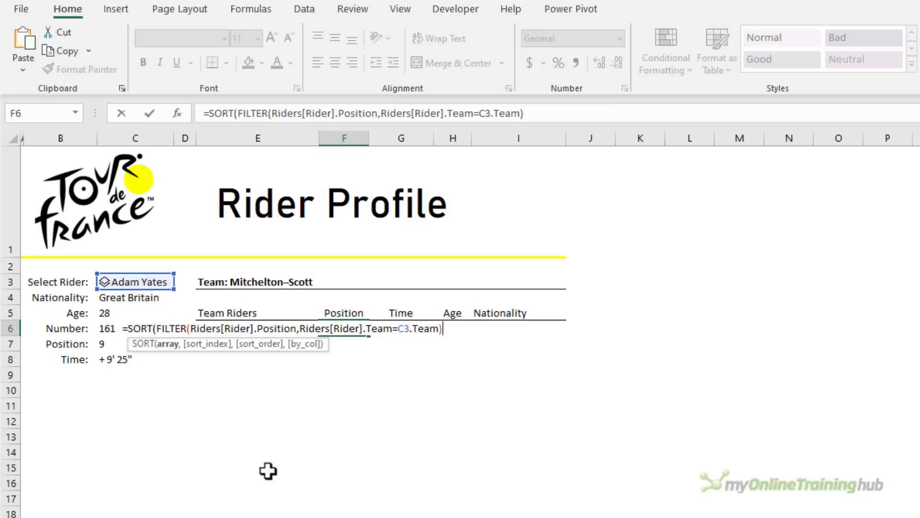
pyautogui.write(')')
pyautogui.press('Return')
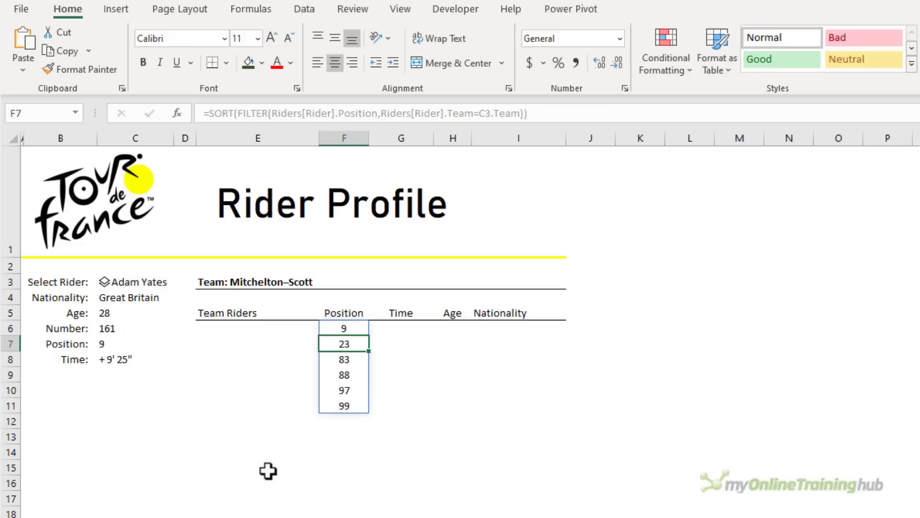
pyautogui.press('Up')
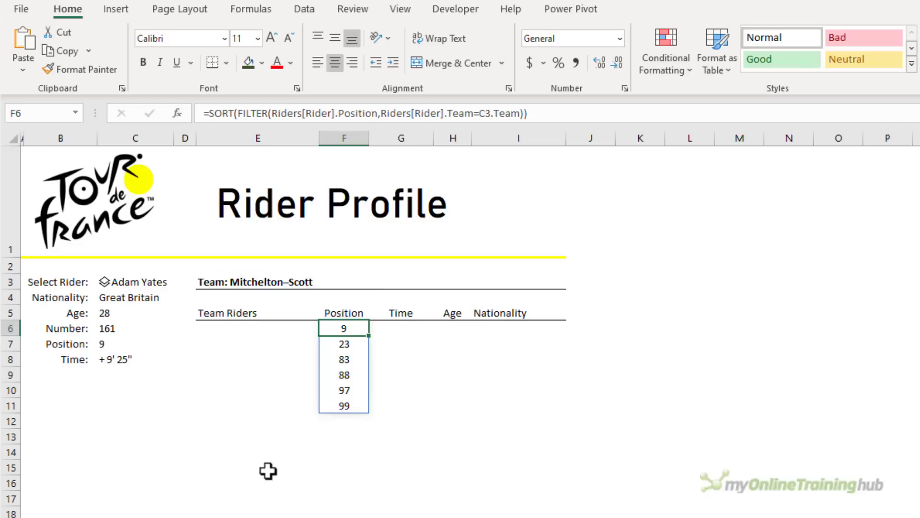
pyautogui.press('Left')
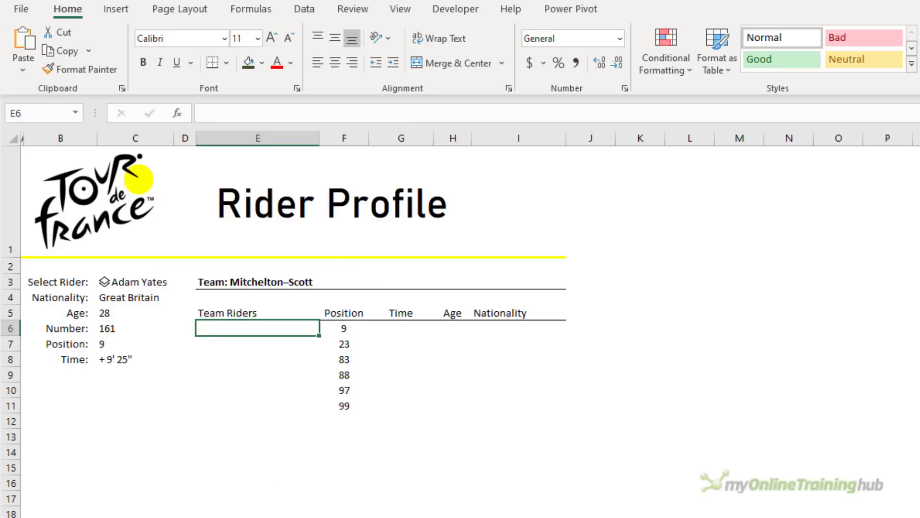
# Enter =XLOOKUP($F6#,Riders[Rider].Position,Riders[Rider].Name) in E6 to list the riders' names
pyautogui.write('=xl')
pyautogui.press('Tab')
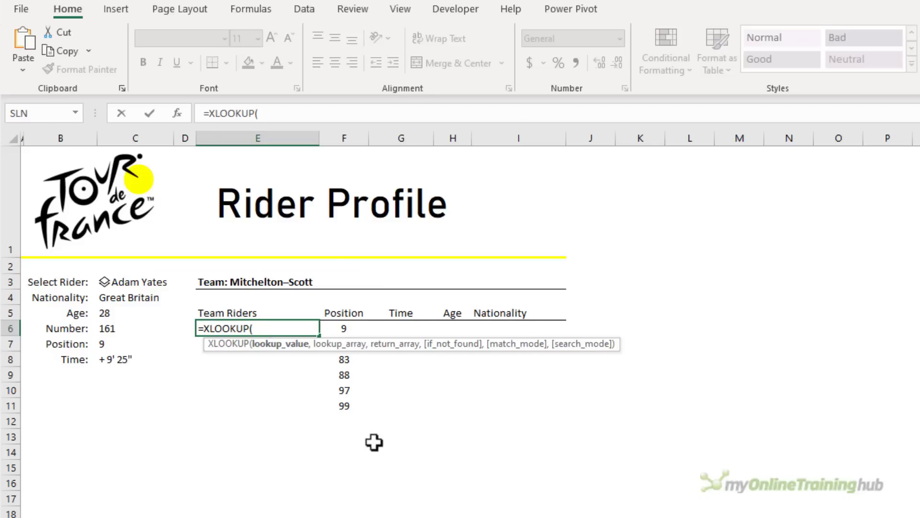
pyautogui.moveTo(364, 330); pyautogui.dragTo(360, 402)
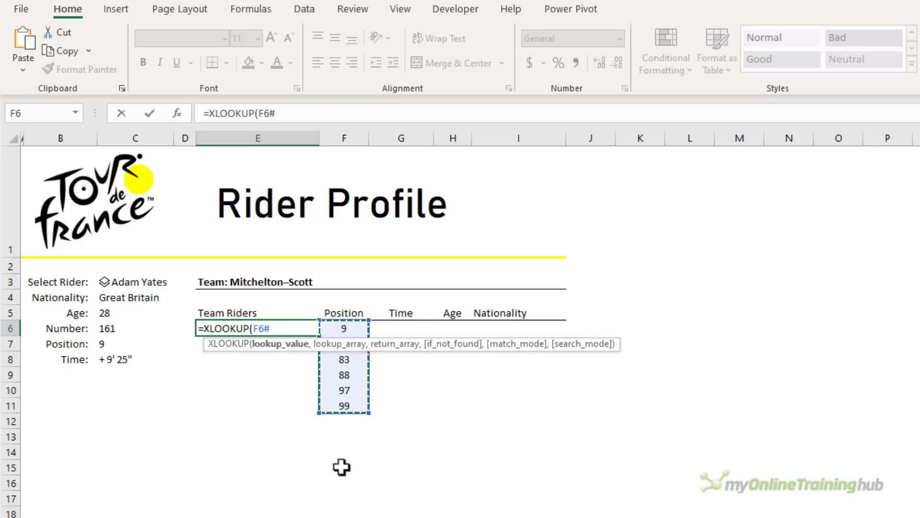
pyautogui.press('F2')
pyautogui.press('Left')
pyautogui.press('Left')
pyautogui.press('Left')
pyautogui.write('$F6#')
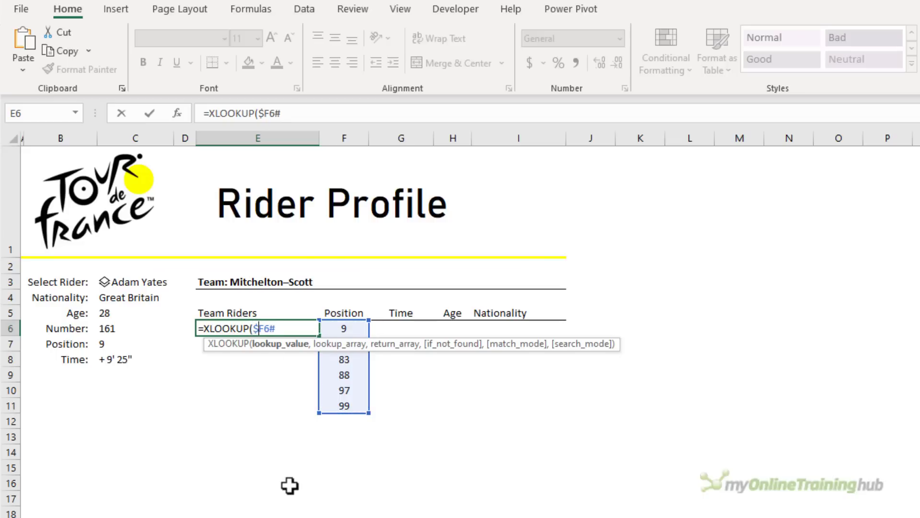
pyautogui.write(',')
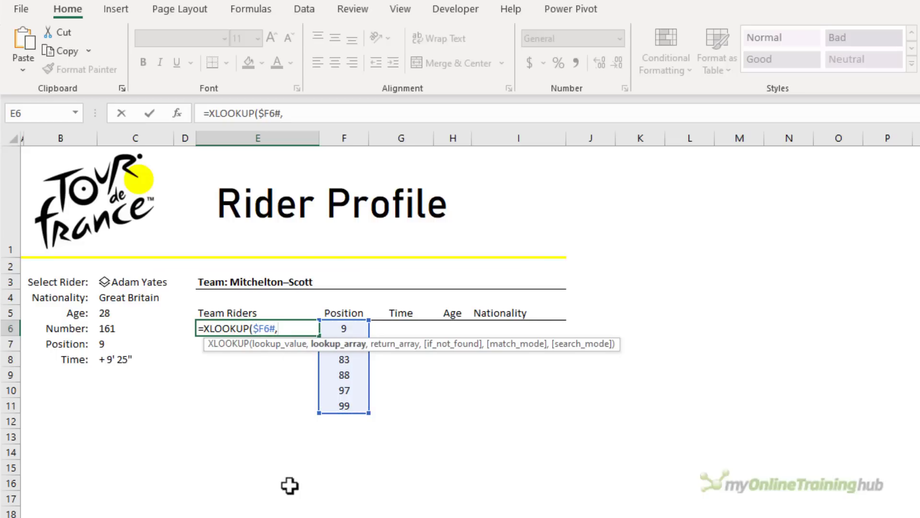
pyautogui.write('Riders')
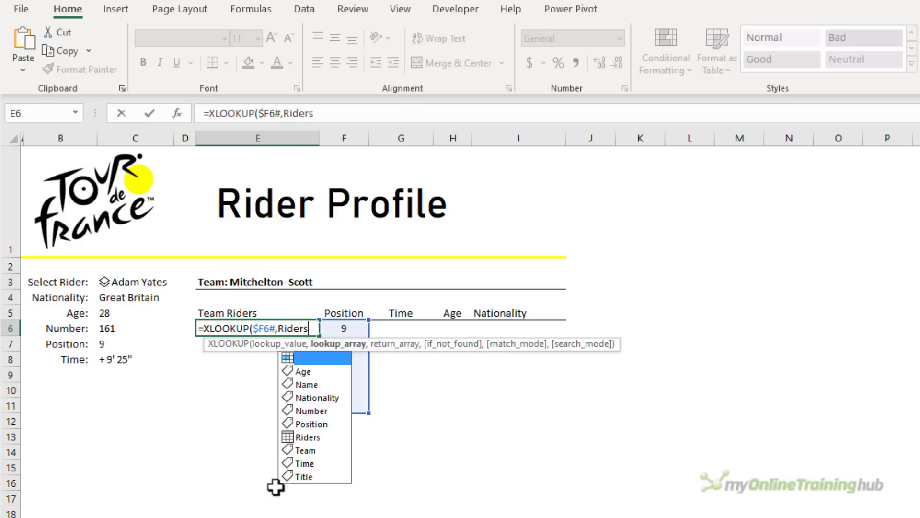
pyautogui.write('[')
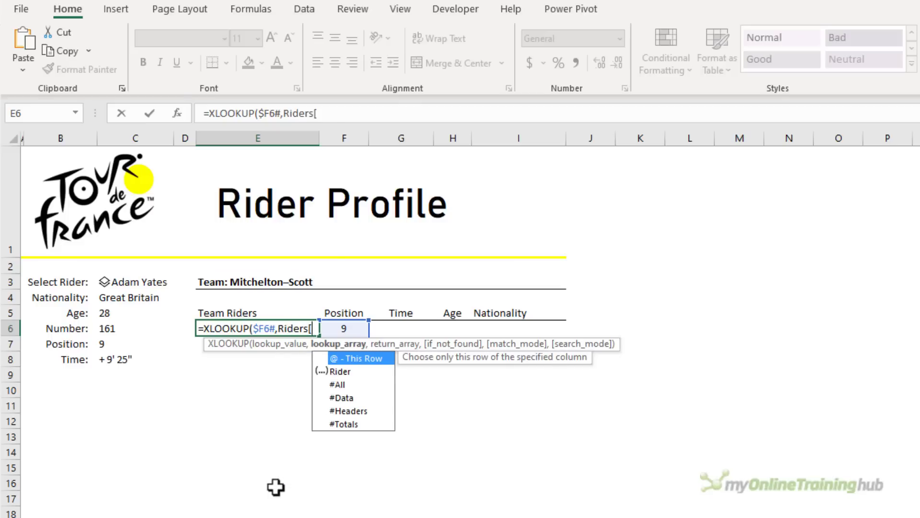
pyautogui.write('Rider')
pyautogui.write('].Po')
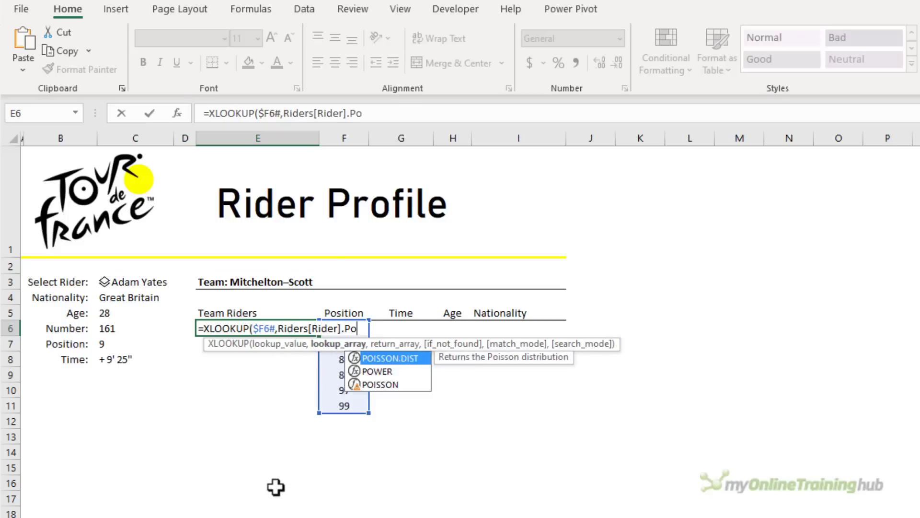
pyautogui.write('sition,Riders')
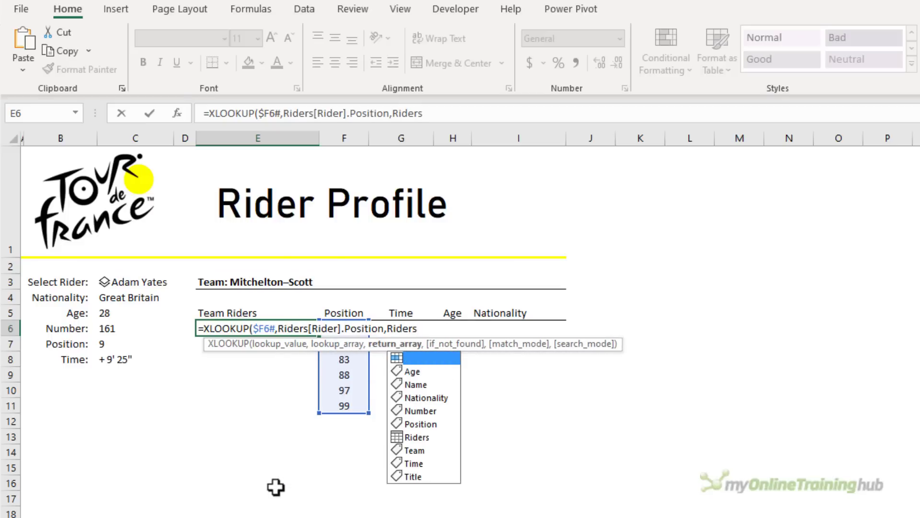
pyautogui.write('[Rider].')
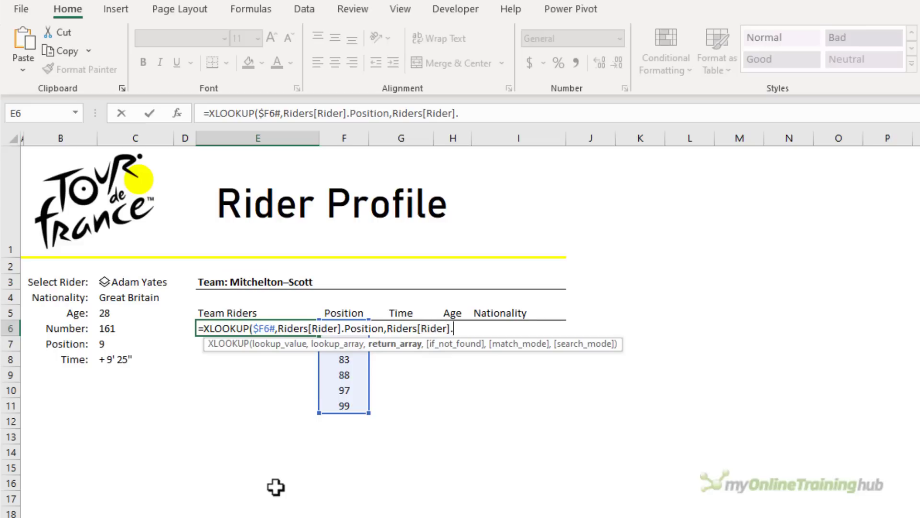
pyautogui.write('Name)')
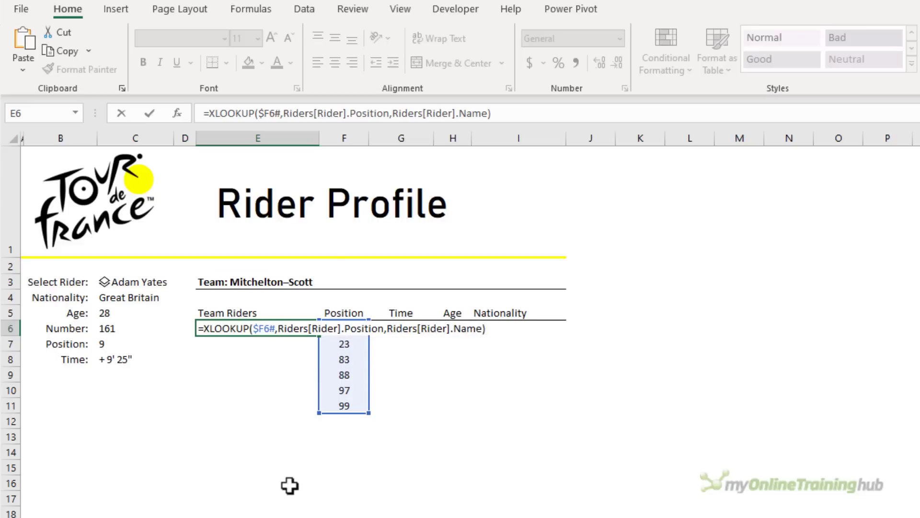
pyautogui.press('Return')
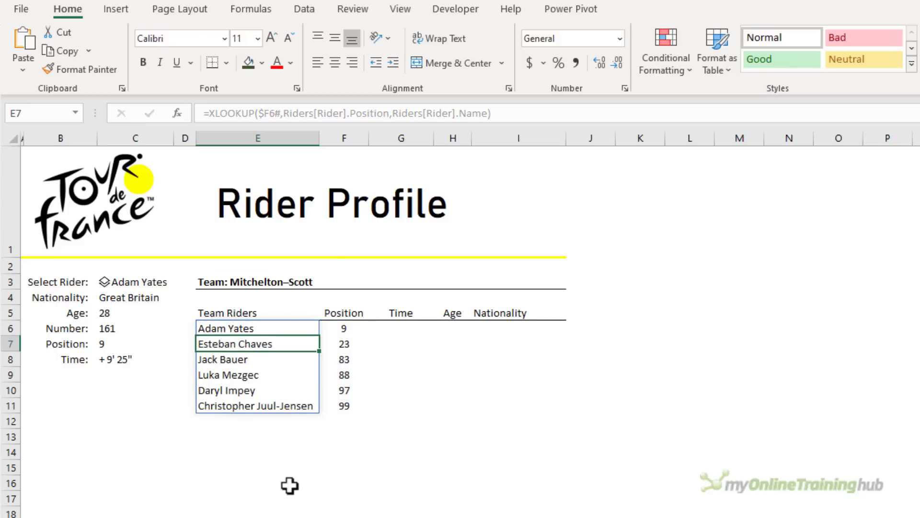
# Copy the E6 lookup formula into G6 with Time as the return field
pyautogui.press('Up')
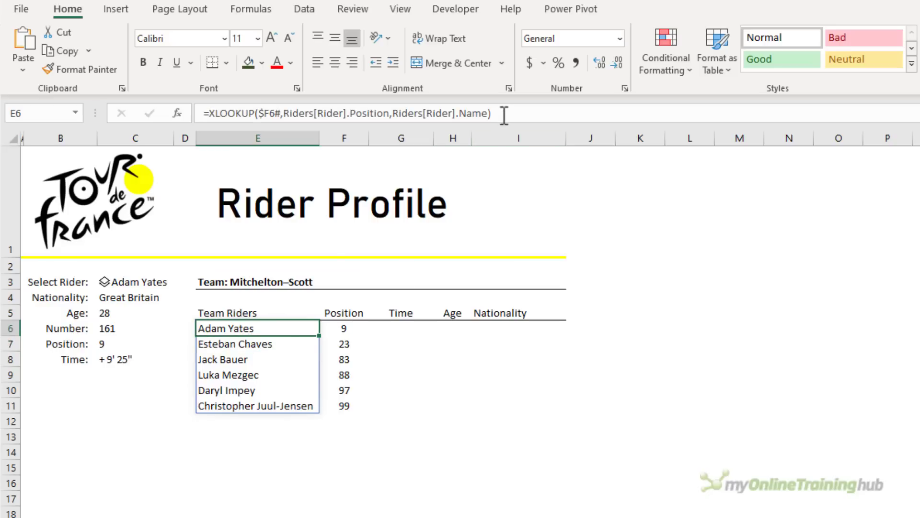
pyautogui.moveTo(505, 115); pyautogui.dragTo(197, 113)
pyautogui.hotkey('ctrl', 'c')
pyautogui.press('Escape')
pyautogui.click(410, 326)
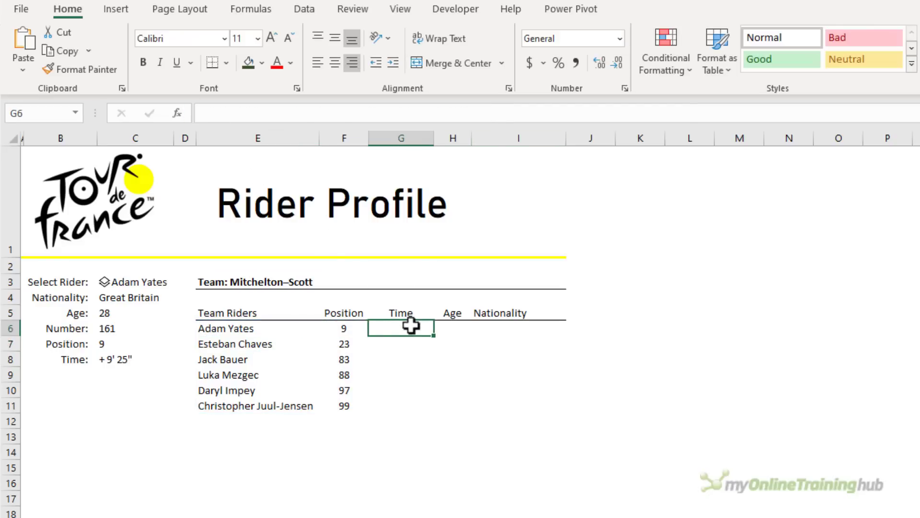
pyautogui.hotkey('ctrl', 'v')
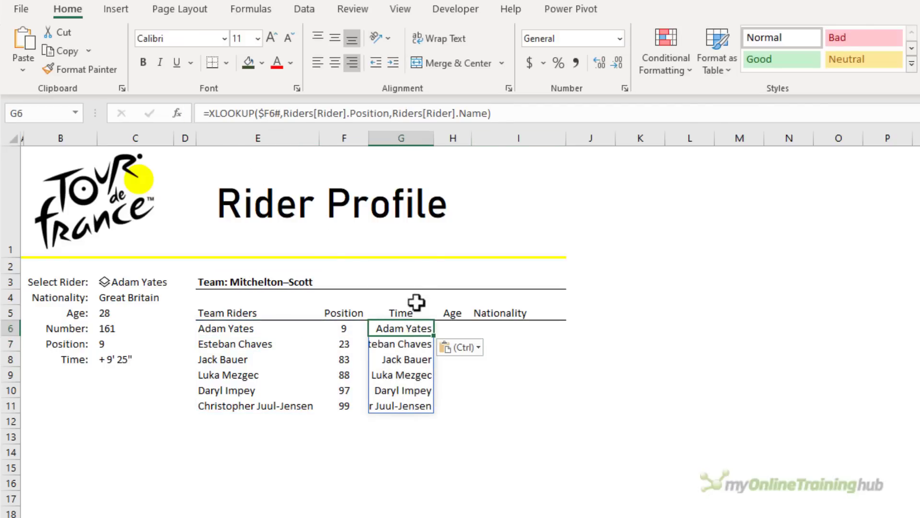
pyautogui.moveTo(459, 113); pyautogui.dragTo(487, 113)
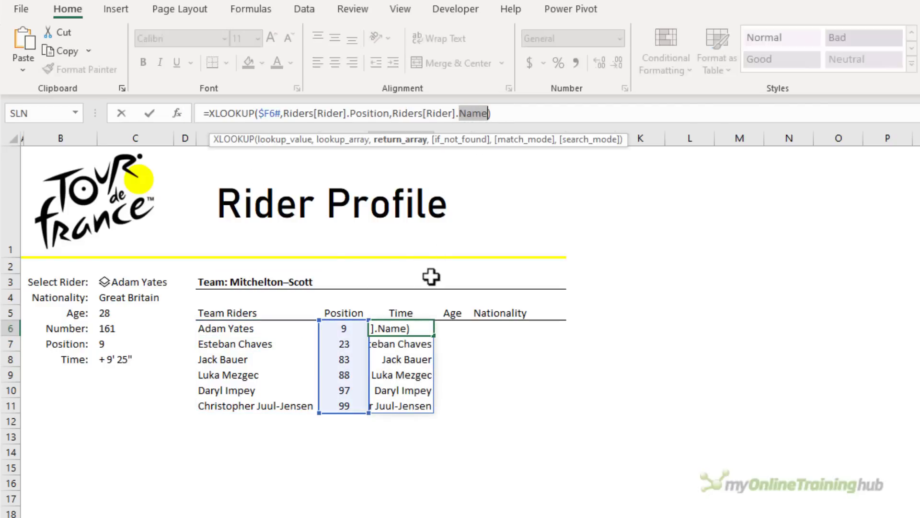
pyautogui.press('BackSpace')
pyautogui.write('Time')
pyautogui.press('Return')
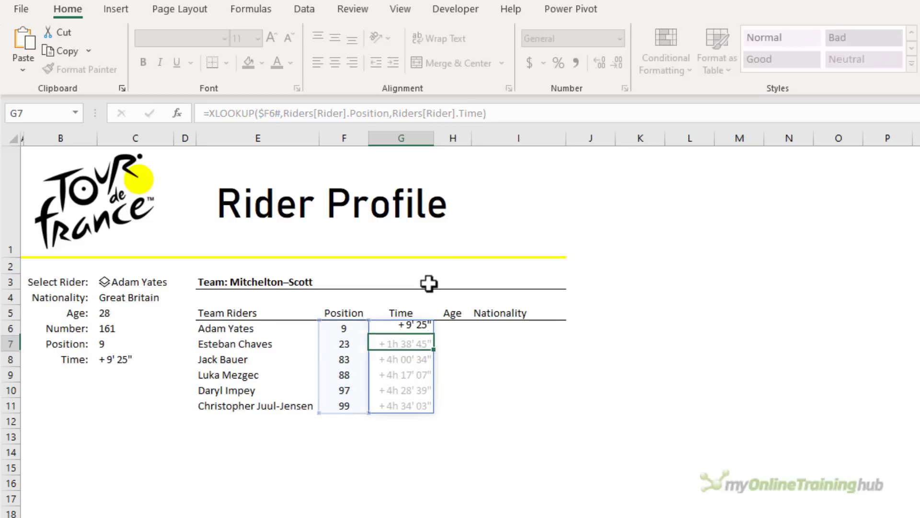
# Paste the lookup formula into H6, returning the age field
pyautogui.press('Up')
pyautogui.press('Right')
pyautogui.click(360, 113)
pyautogui.hotkey('ctrl', 'v')
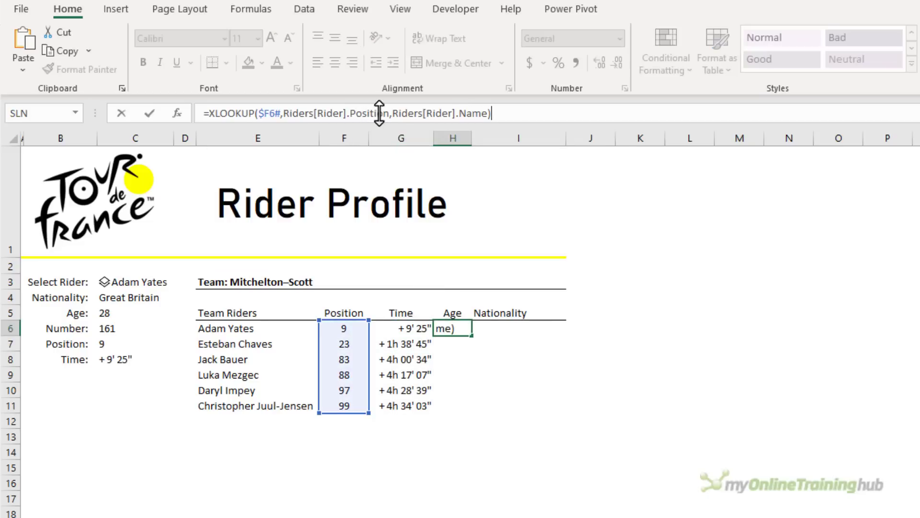
pyautogui.moveTo(459, 113); pyautogui.dragTo(487, 113)
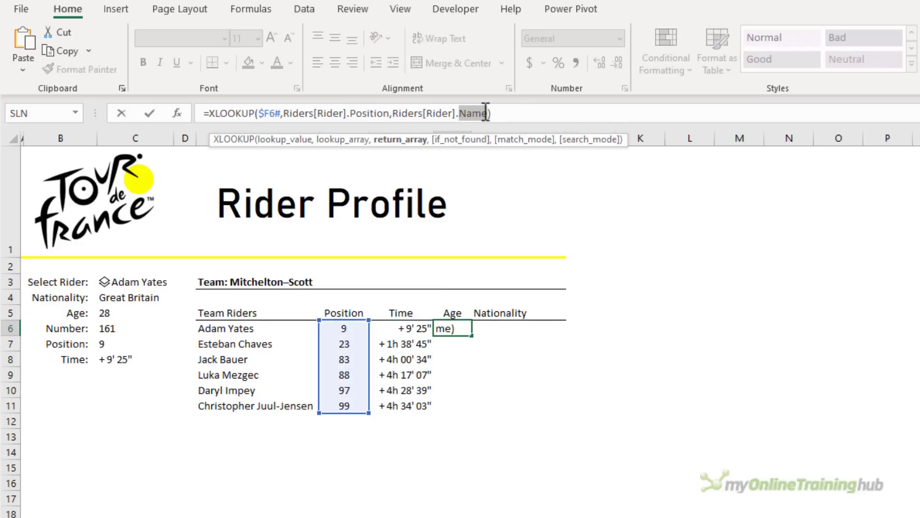
pyautogui.write('age')
pyautogui.press('Return')
# Paste the lookup formula into I6, returning the Nationality field
pyautogui.press('Up')
pyautogui.press('Right')
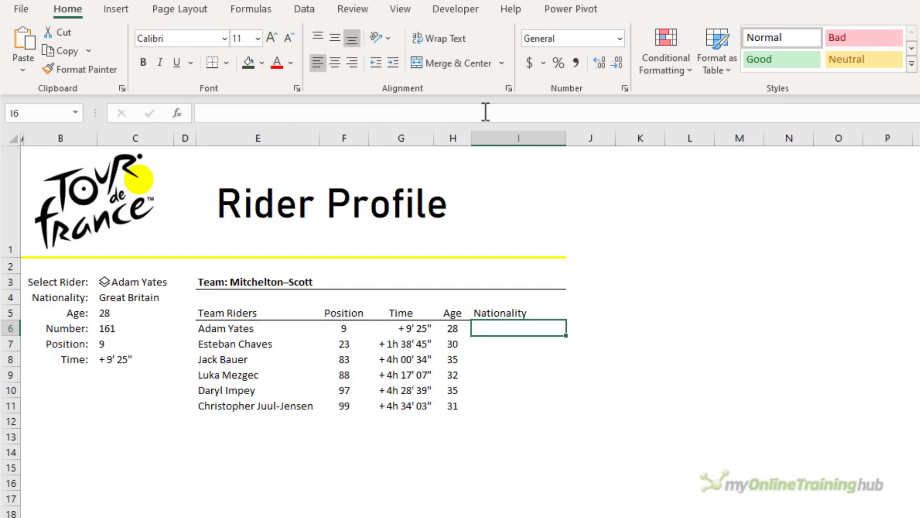
pyautogui.click(474, 113)
pyautogui.hotkey('ctrl', 'v')
pyautogui.doubleClick(475, 113)
pyautogui.write('Nationality')
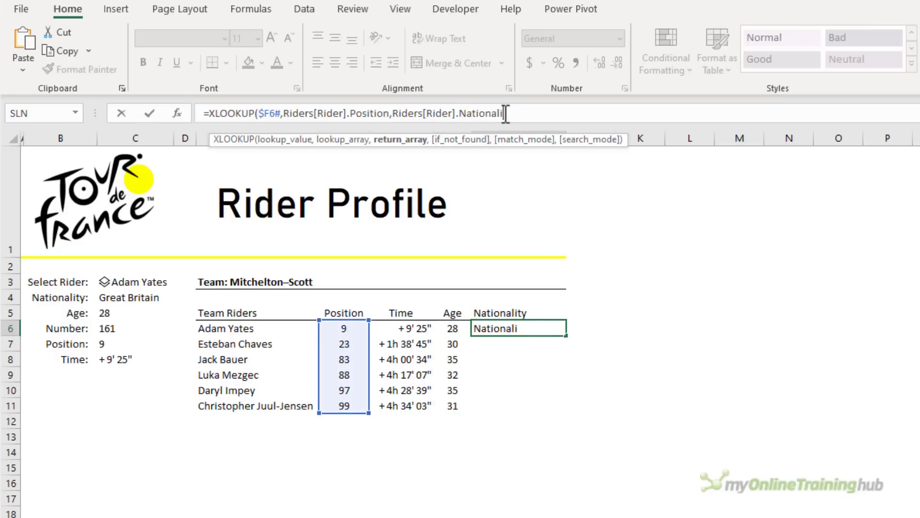
pyautogui.press('Return')
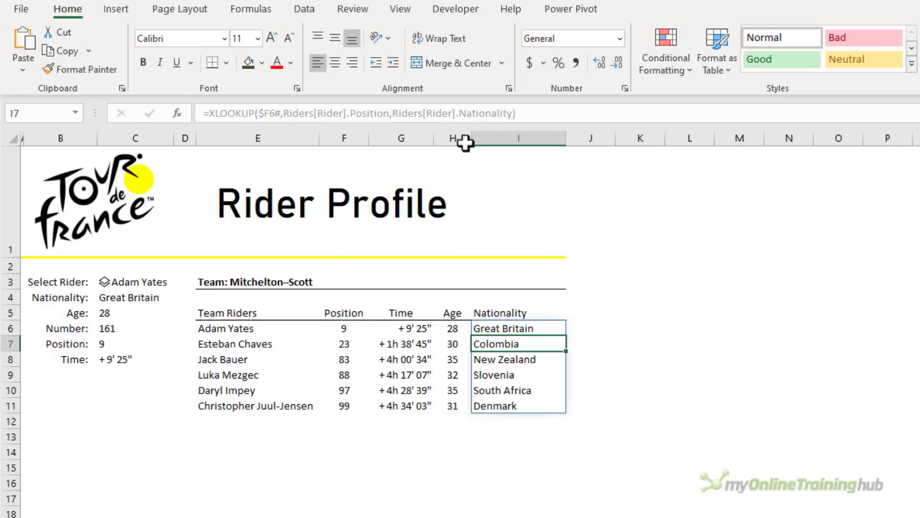
# Select E6:I15 and start a 'Use a formula' conditional formatting rule referencing $E$6
pyautogui.moveTo(232, 325); pyautogui.dragTo(504, 467)
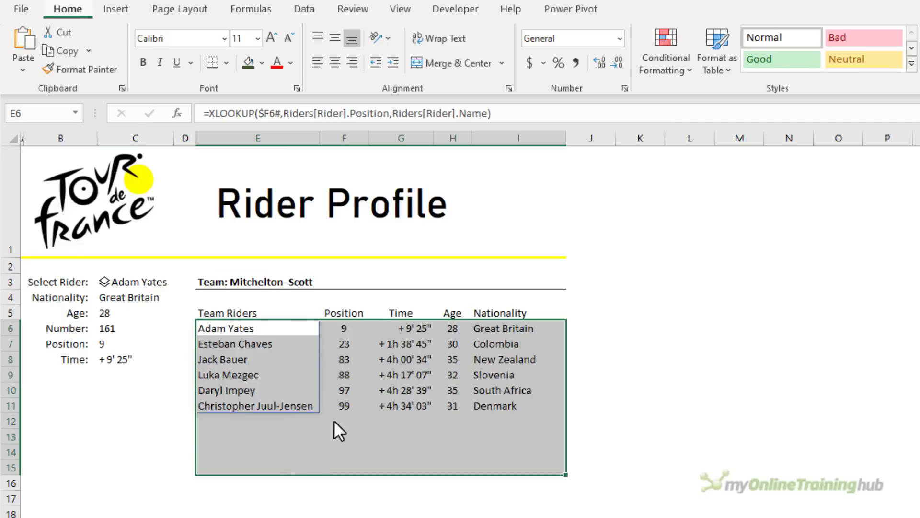
pyautogui.click(673, 73)
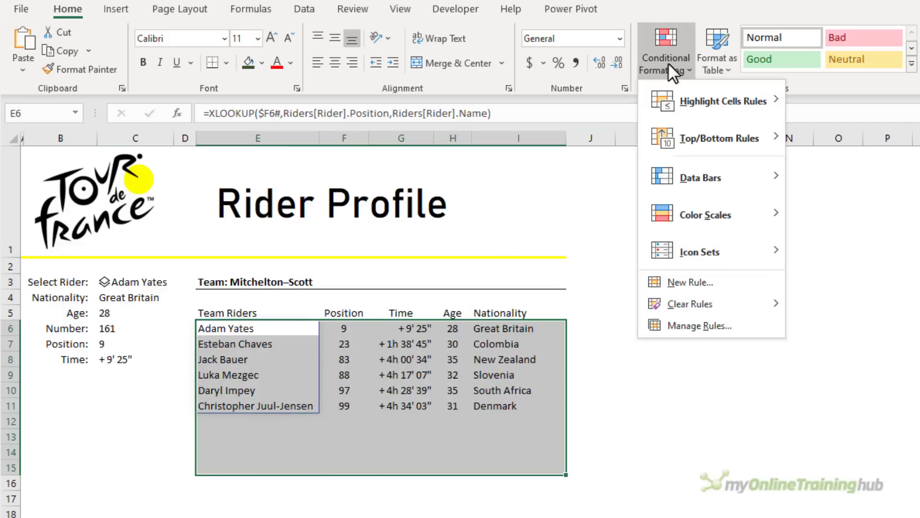
pyautogui.click(720, 281)
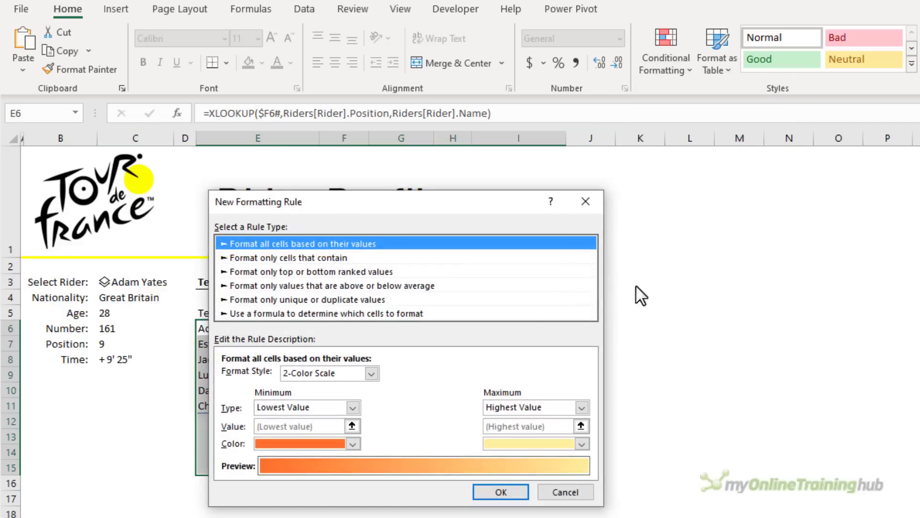
pyautogui.click(360, 312)
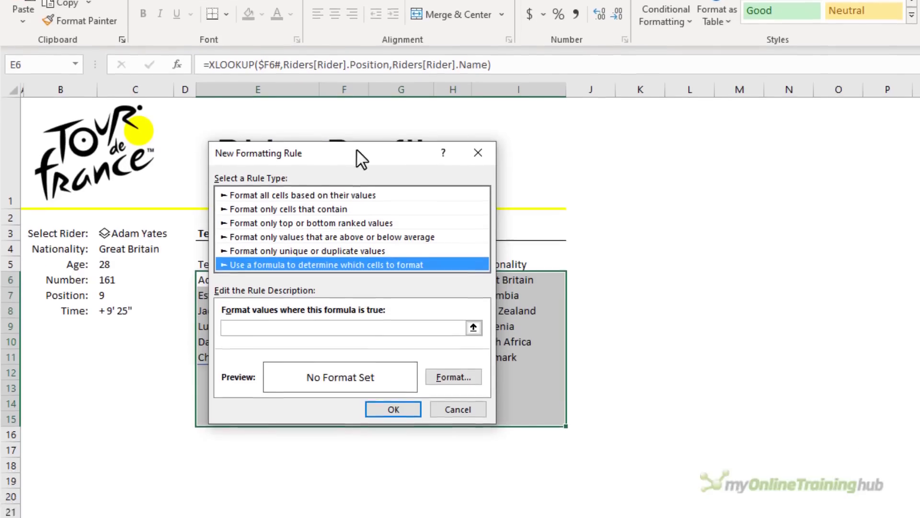
pyautogui.moveTo(359, 203); pyautogui.dragTo(404, 353)
pyautogui.moveTo(406, 233); pyautogui.dragTo(415, 273)
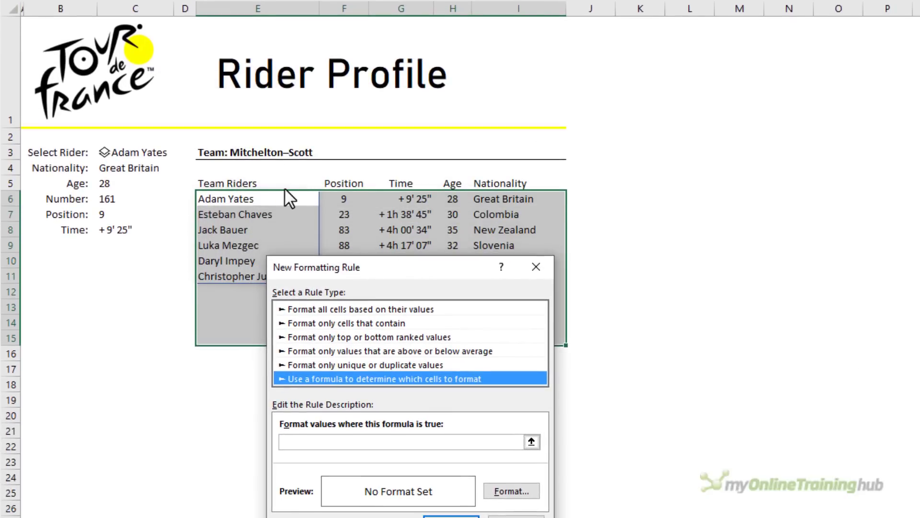
pyautogui.click(322, 442)
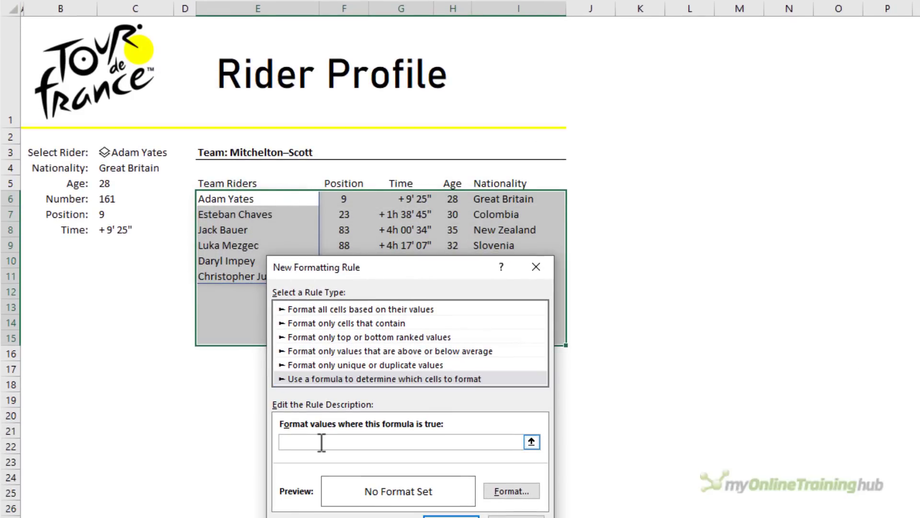
pyautogui.click(216, 198)
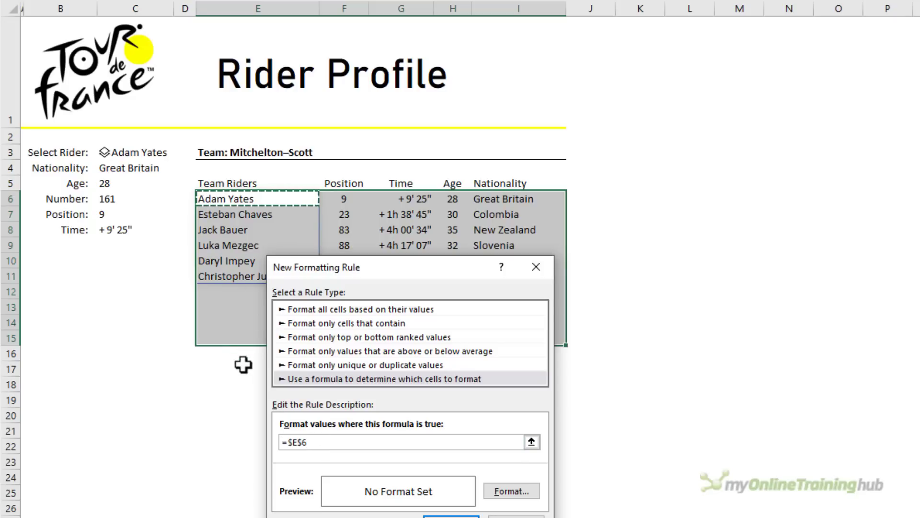
# Edit the condition to compare $E6 against VALUETOTEXT($C$3), unlocking the row
pyautogui.write('=')
pyautogui.click(124, 152)
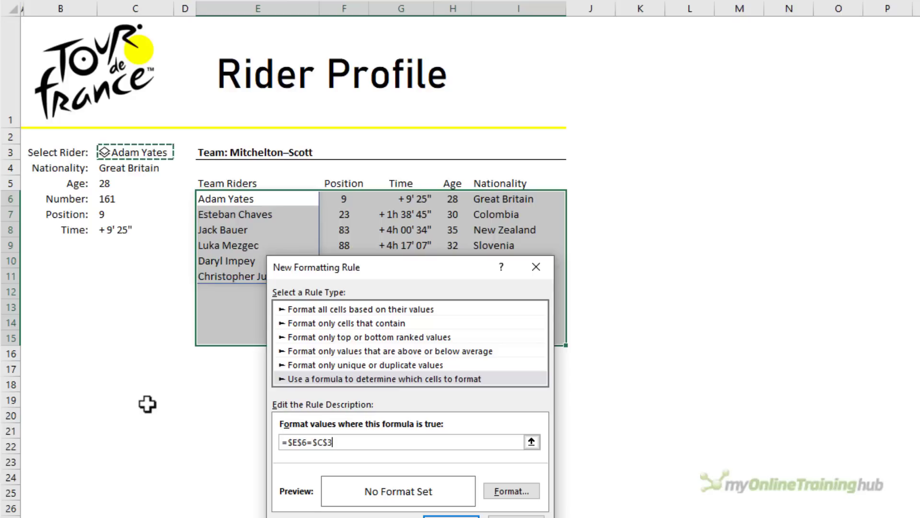
pyautogui.click(310, 443)
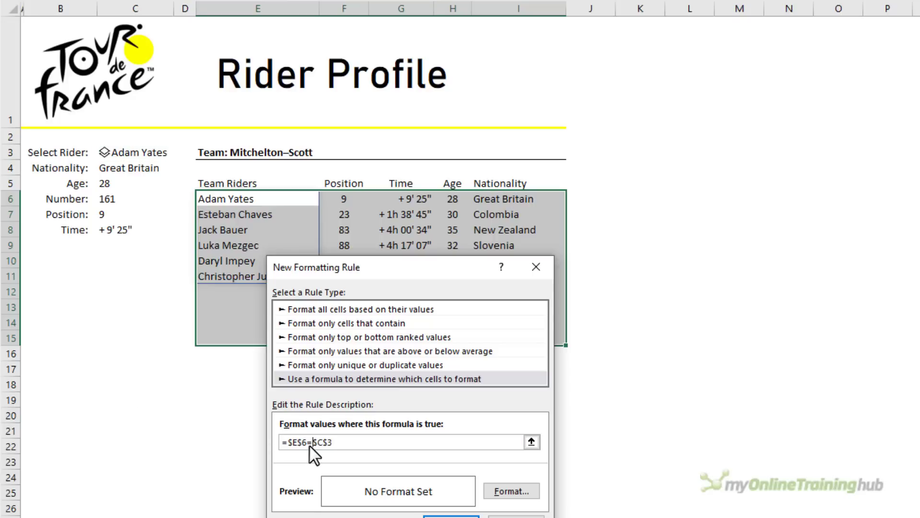
pyautogui.write('VALUETOTEXT(')
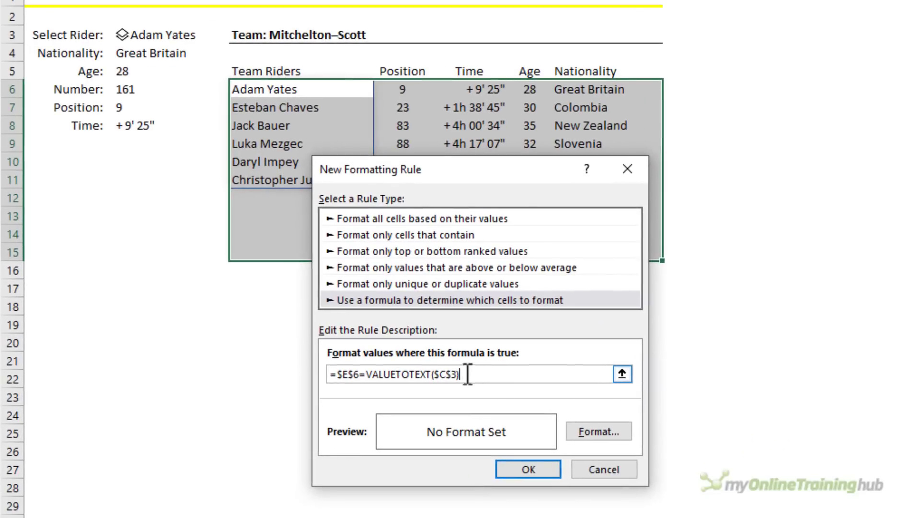
pyautogui.click(348, 374)
pyautogui.press('Delete')
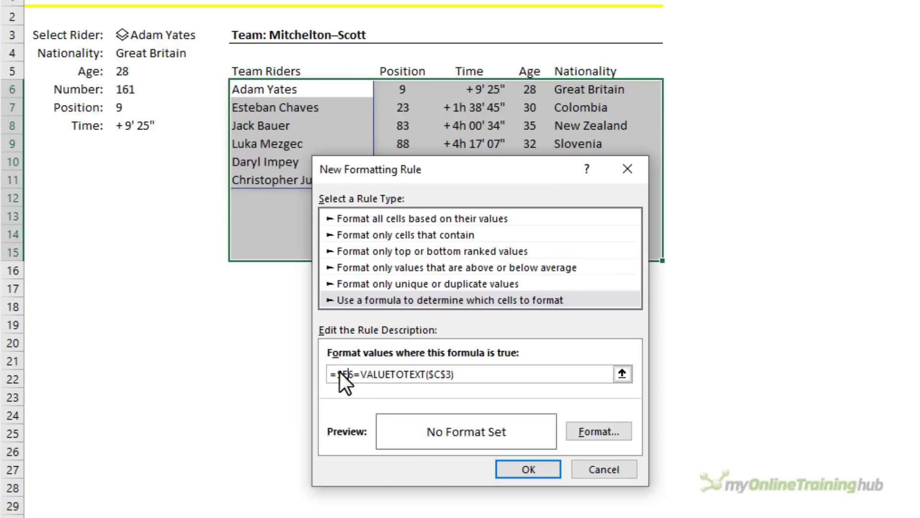
pyautogui.moveTo(337, 373); pyautogui.dragTo(343, 373)
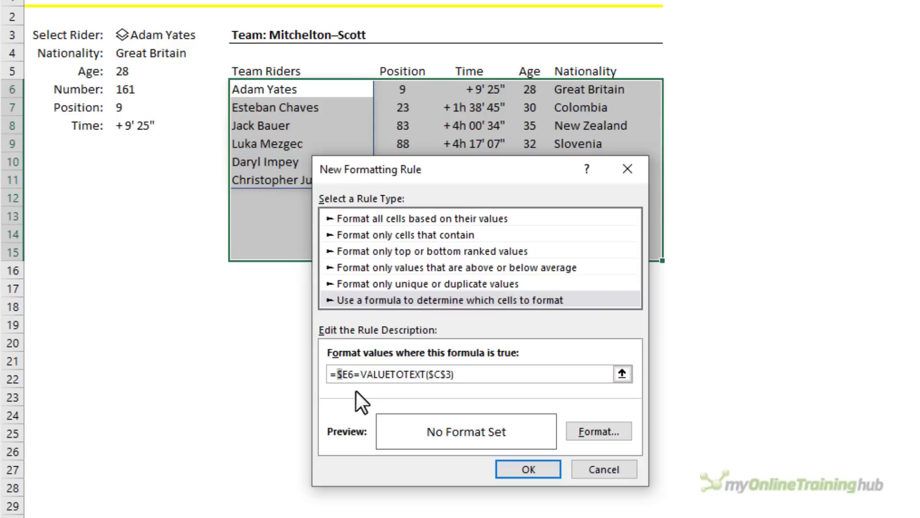
pyautogui.click(598, 431)
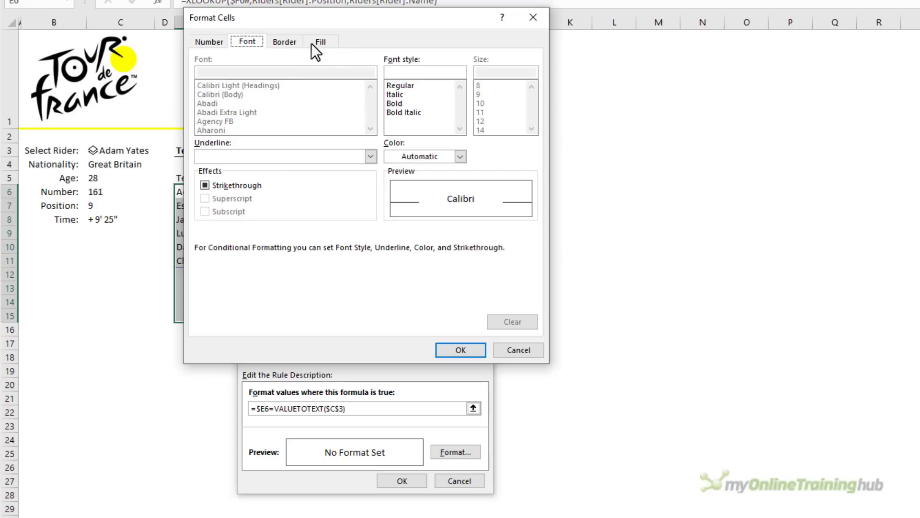
pyautogui.click(313, 43)
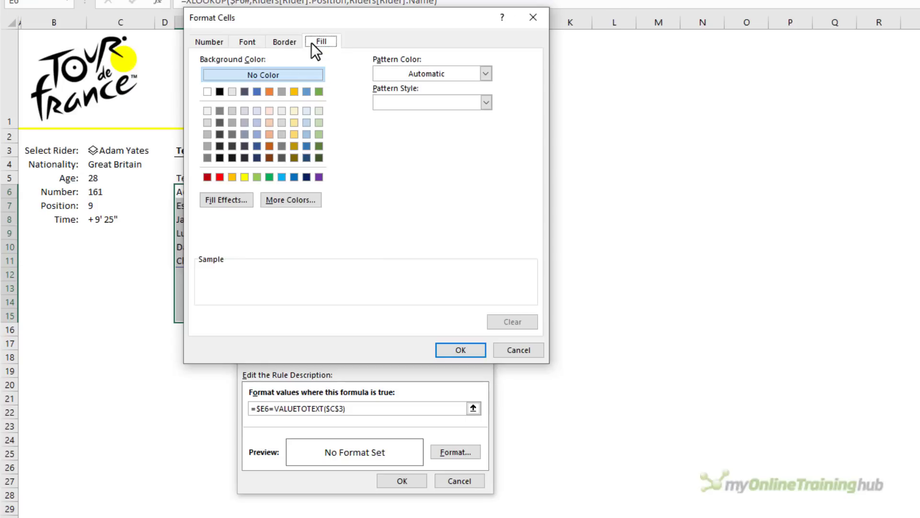
pyautogui.click(244, 177)
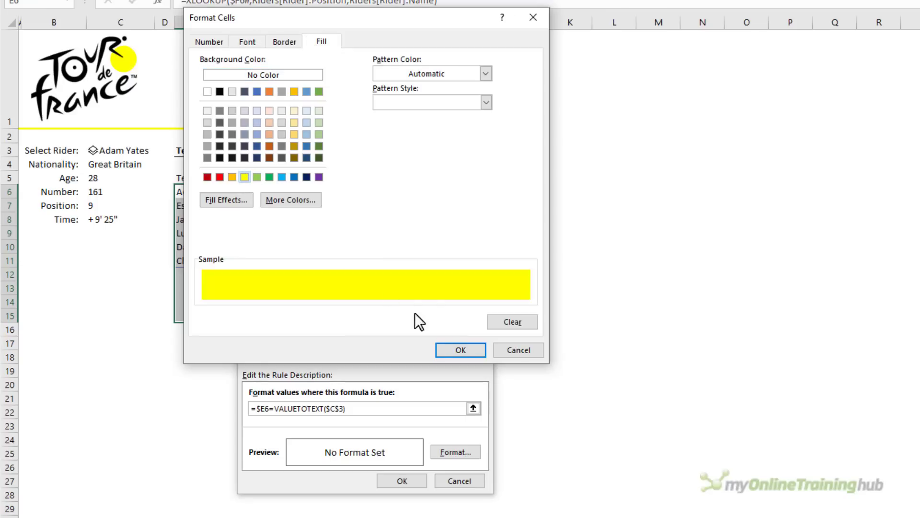
pyautogui.click(459, 349)
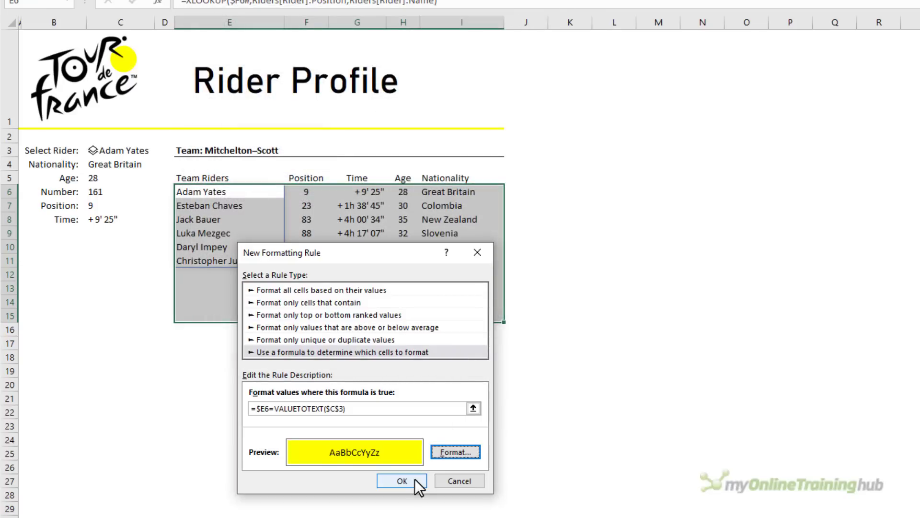
pyautogui.click(403, 480)
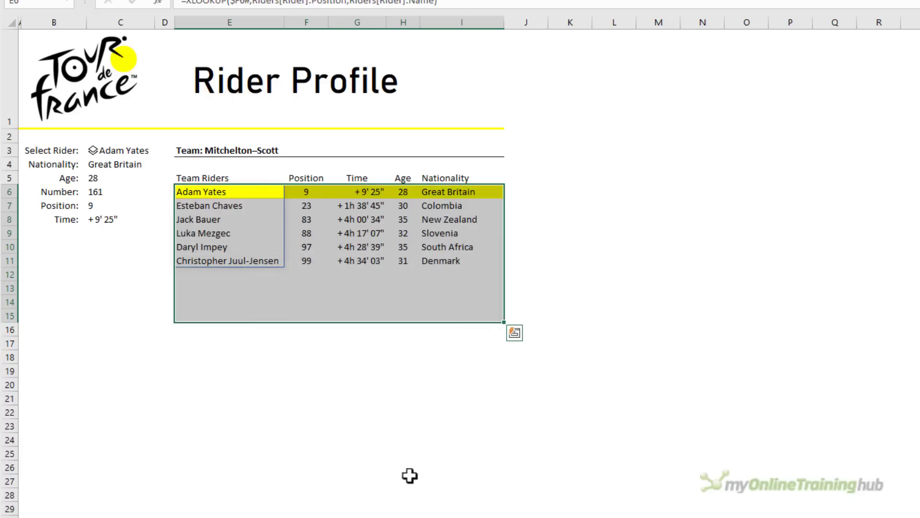
pyautogui.click(223, 347)
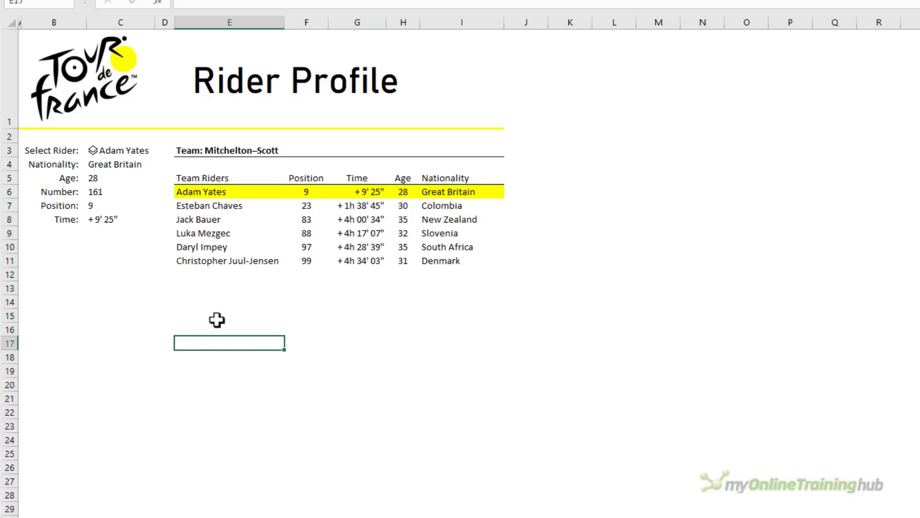
# Pick Marc Soler from the C3 rider dropdown so his team row is highlighted
pyautogui.click(183, 192)
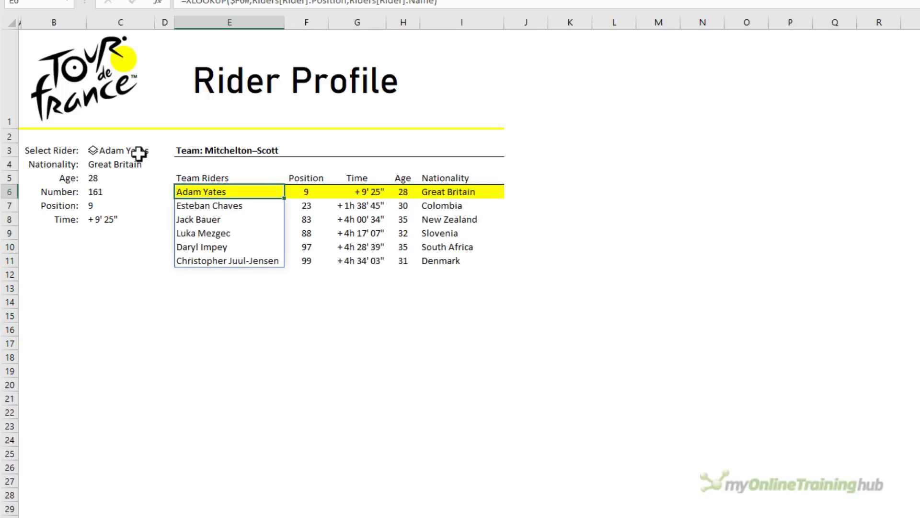
pyautogui.click(137, 151)
pyautogui.click(162, 150)
pyautogui.moveTo(162, 166); pyautogui.dragTo(160, 194)
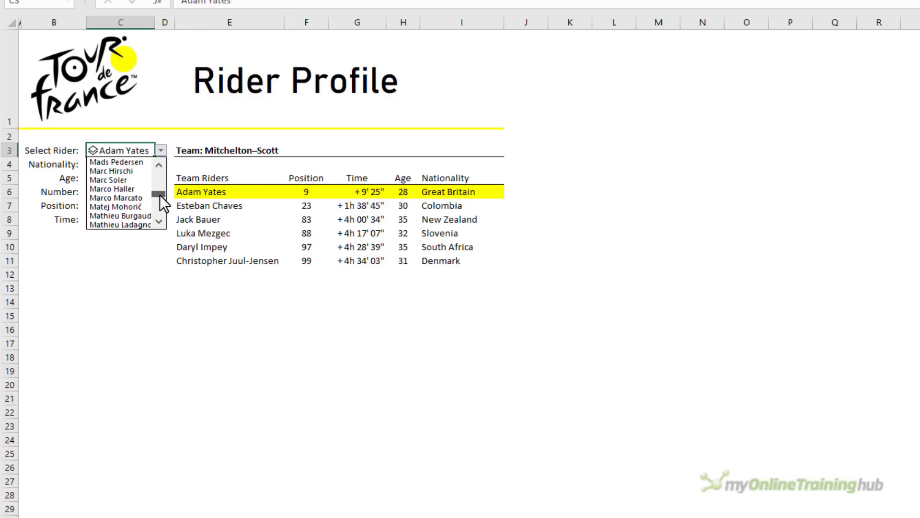
pyautogui.click(134, 181)
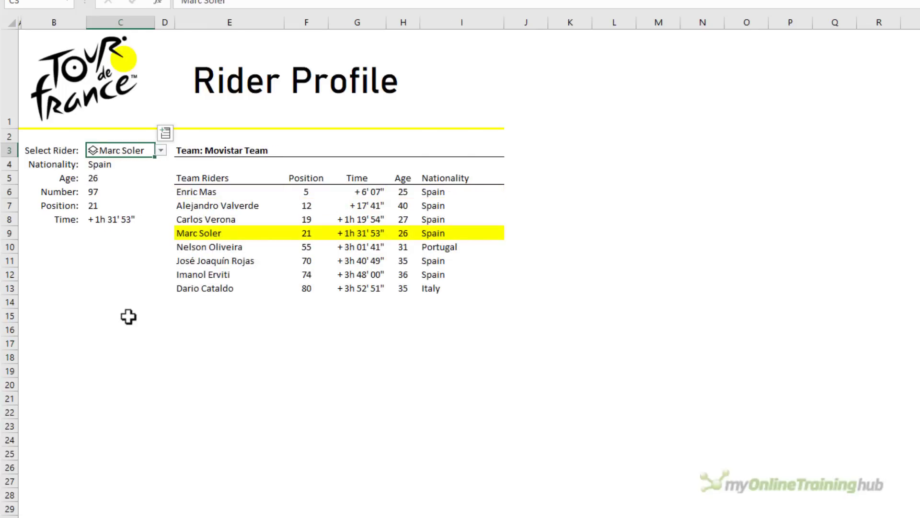
# Switch the C3 selection to Peter Sagan, showing his Bora–Hansgrohe teammates
pyautogui.click(161, 150)
pyautogui.moveTo(159, 194); pyautogui.dragTo(159, 202)
pyautogui.scroll(-3, 153, 197)
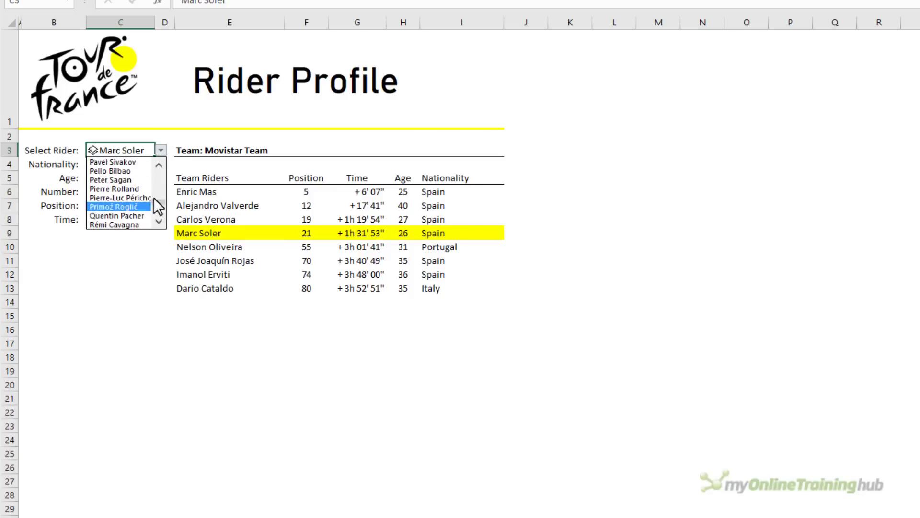
pyautogui.click(119, 179)
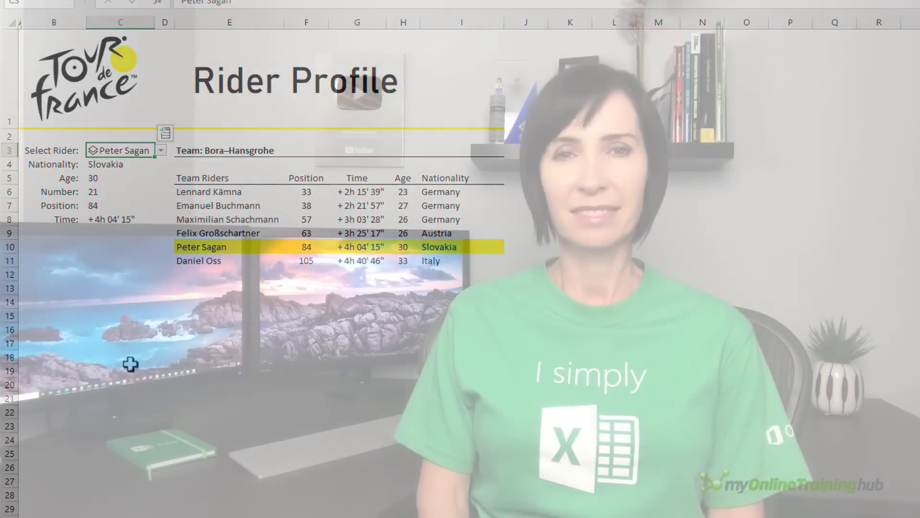